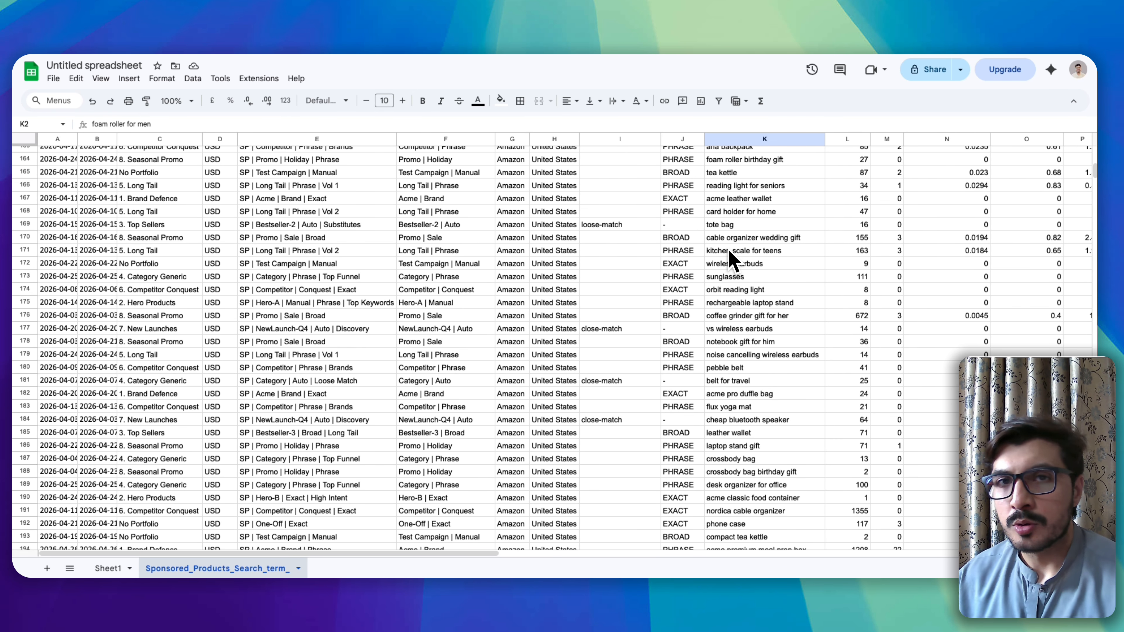
Step: Look through the customer search term rows of the Sponsored Products report in the spreadsheet
{"action": "scroll", "coordinate": [731, 259], "scroll_direction": "up", "scroll_amount": 16}
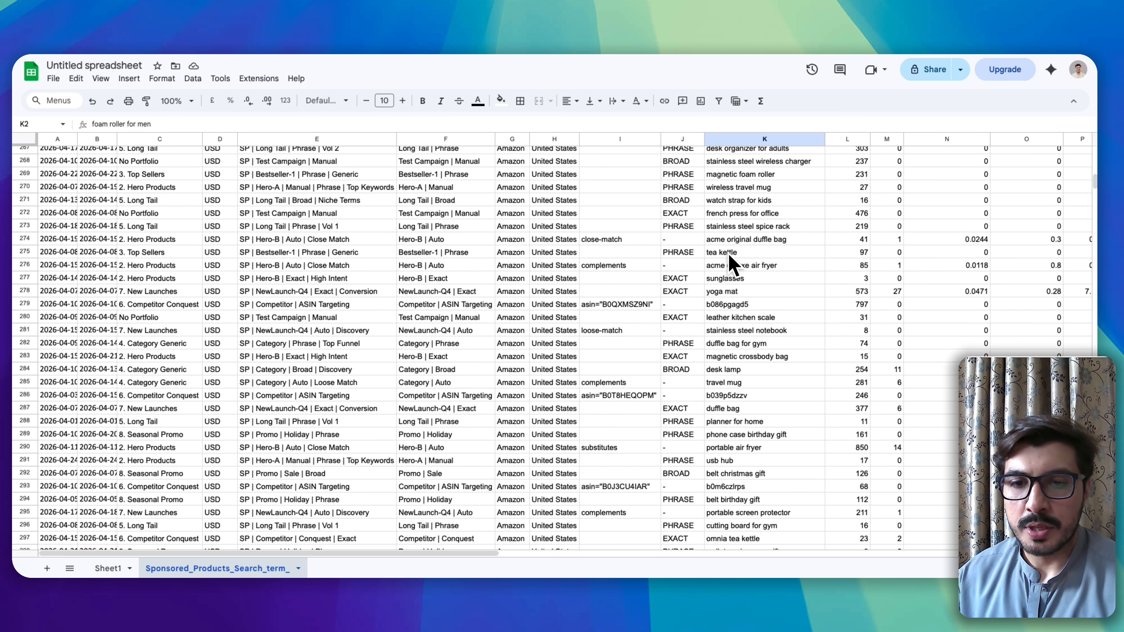
{"action": "scroll", "coordinate": [731, 259], "scroll_direction": "up", "scroll_amount": 20}
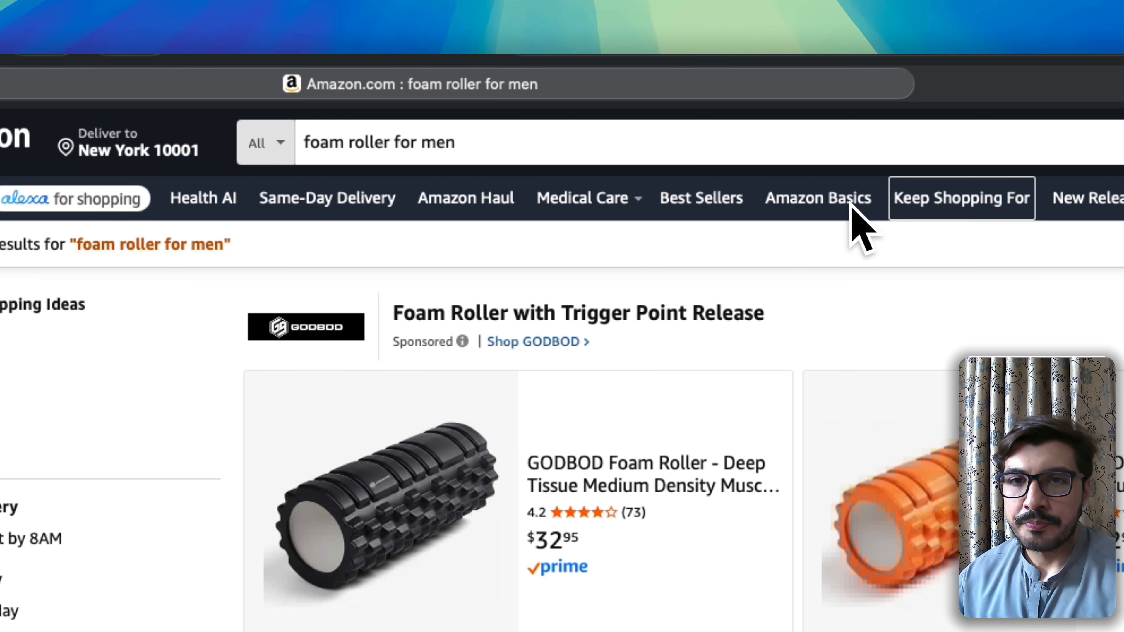
Step: Check Amazon's search suggestions for "foam roller for men" and show the results for that term
{"action": "left_click", "coordinate": [345, 144]}
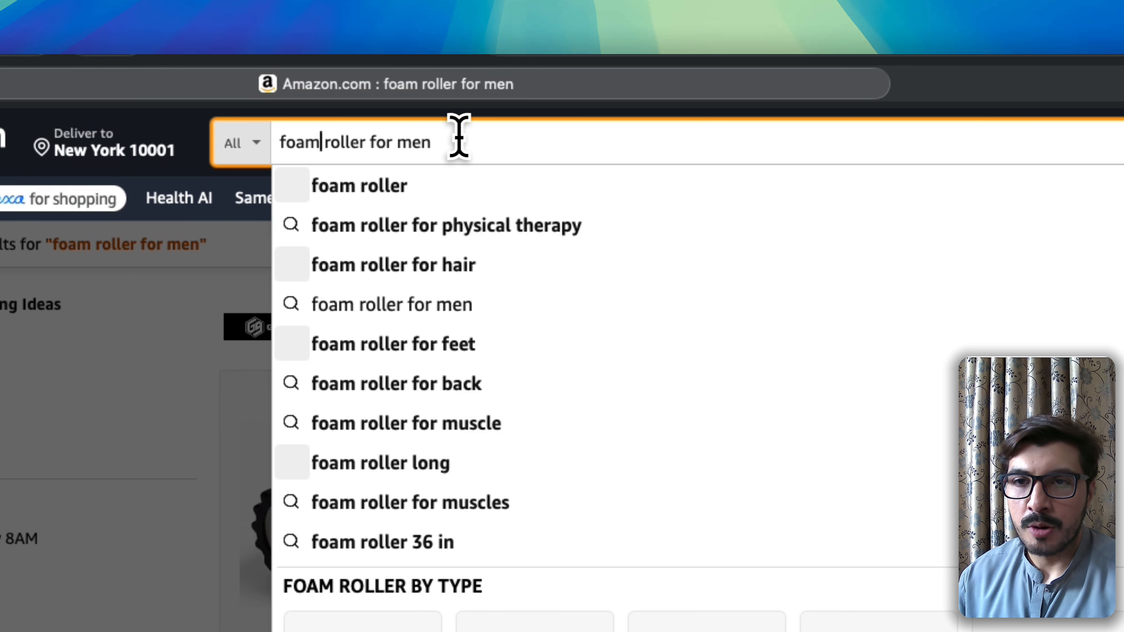
{"action": "left_click", "coordinate": [532, 143]}
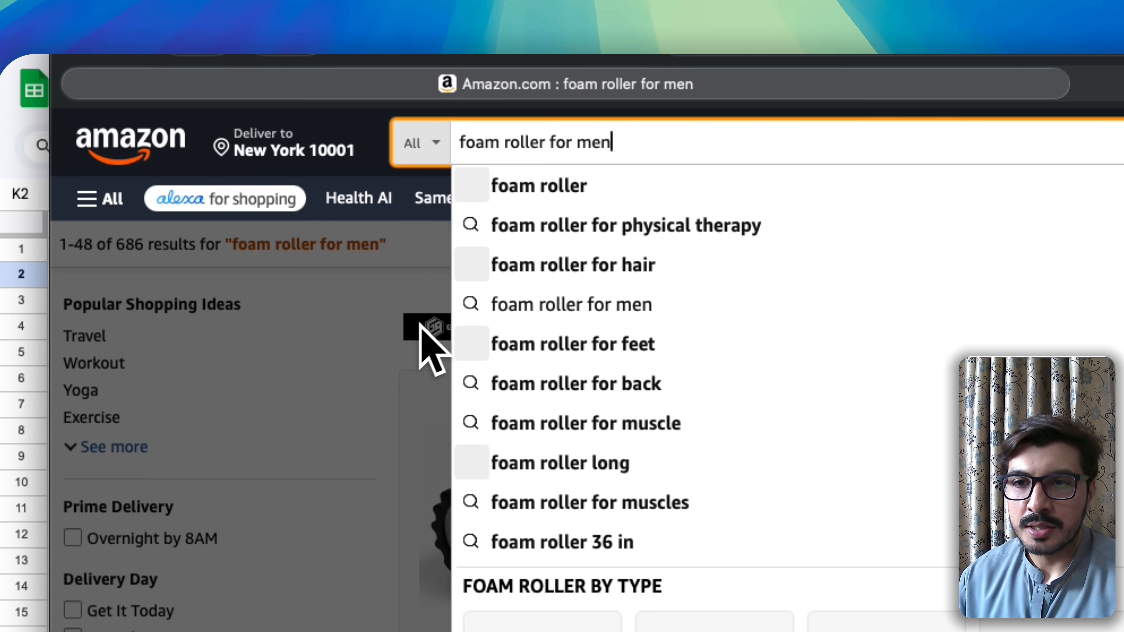
{"action": "left_click_drag", "start_coordinate": [539, 302], "coordinate": [545, 301]}
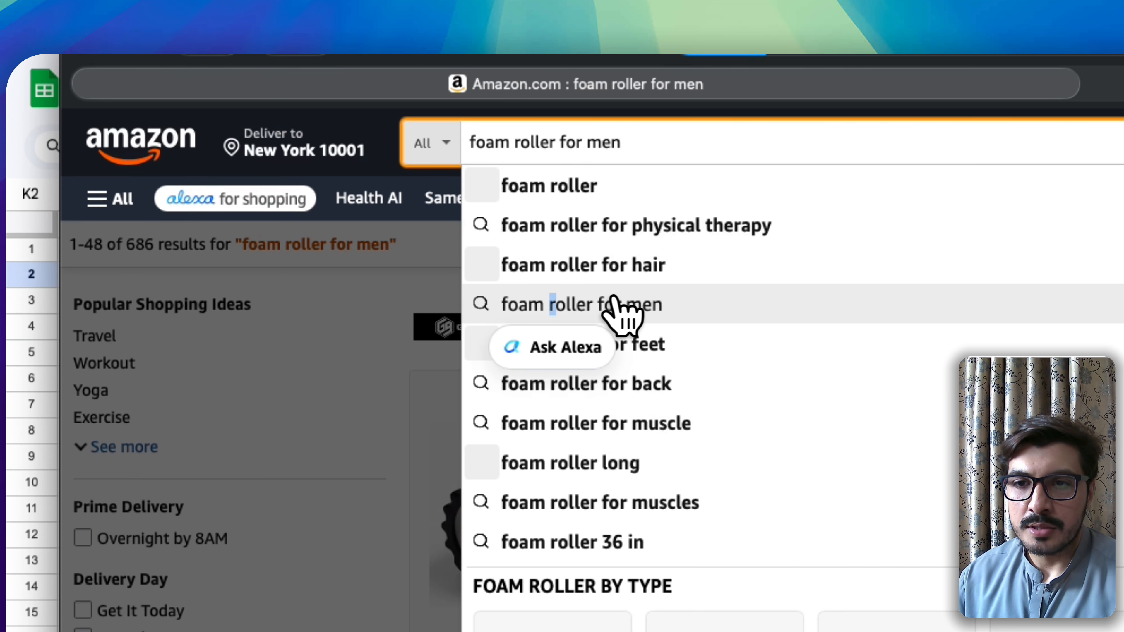
{"action": "left_click", "coordinate": [720, 308]}
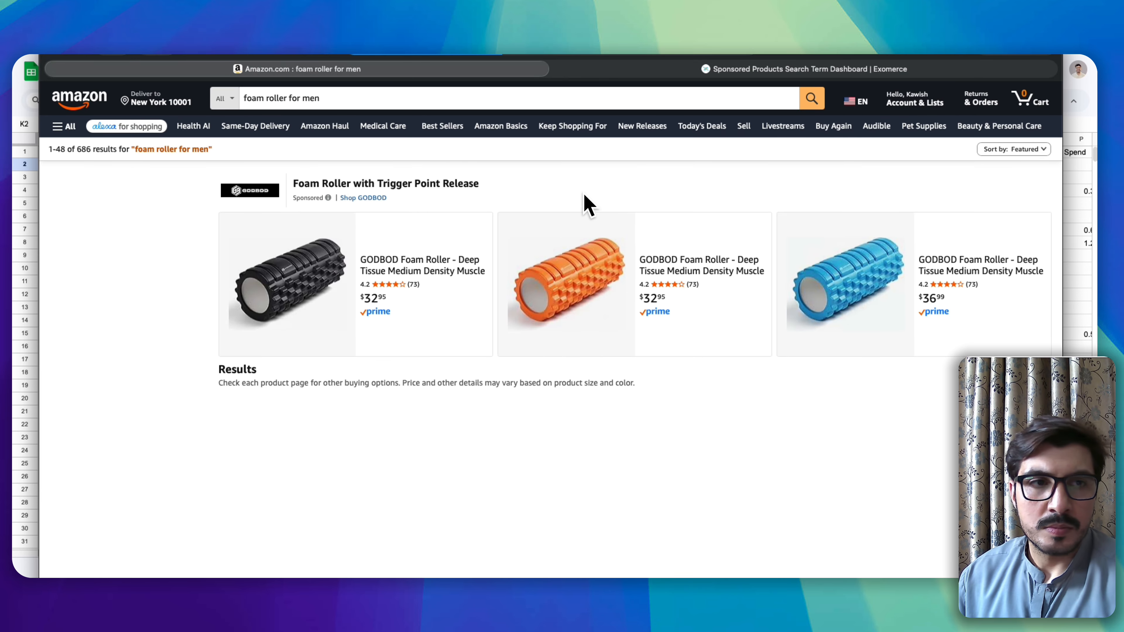
Step: Examine the sponsored listings and the first row of products in the foam roller results
{"action": "scroll", "coordinate": [595, 217], "scroll_direction": "down", "scroll_amount": 5}
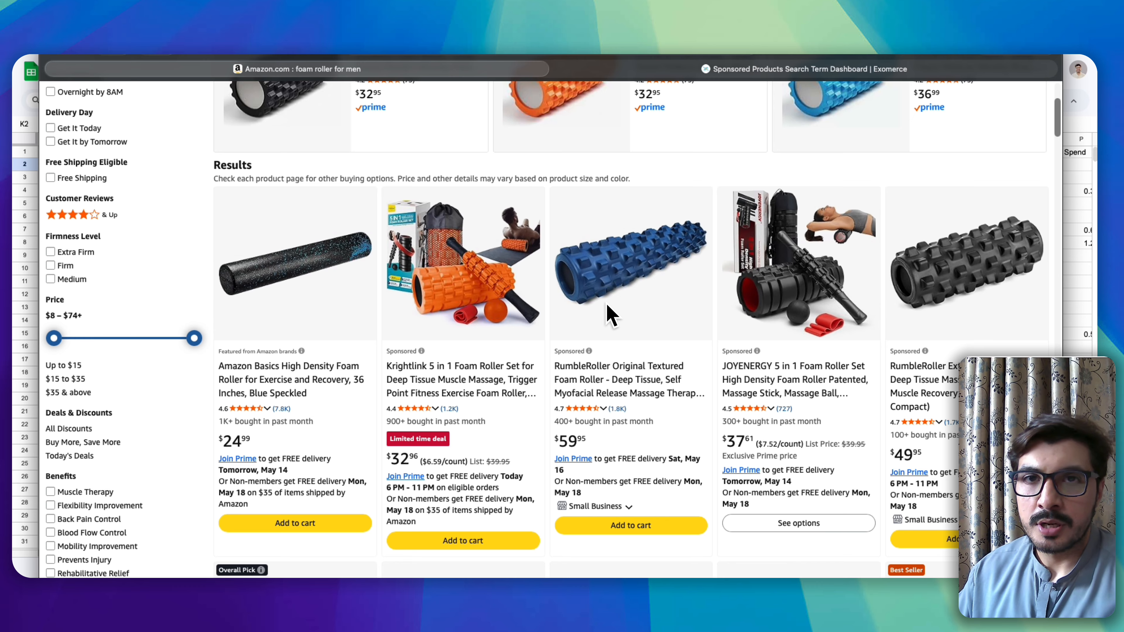
{"action": "scroll", "coordinate": [561, 269], "scroll_direction": "down", "scroll_amount": 1}
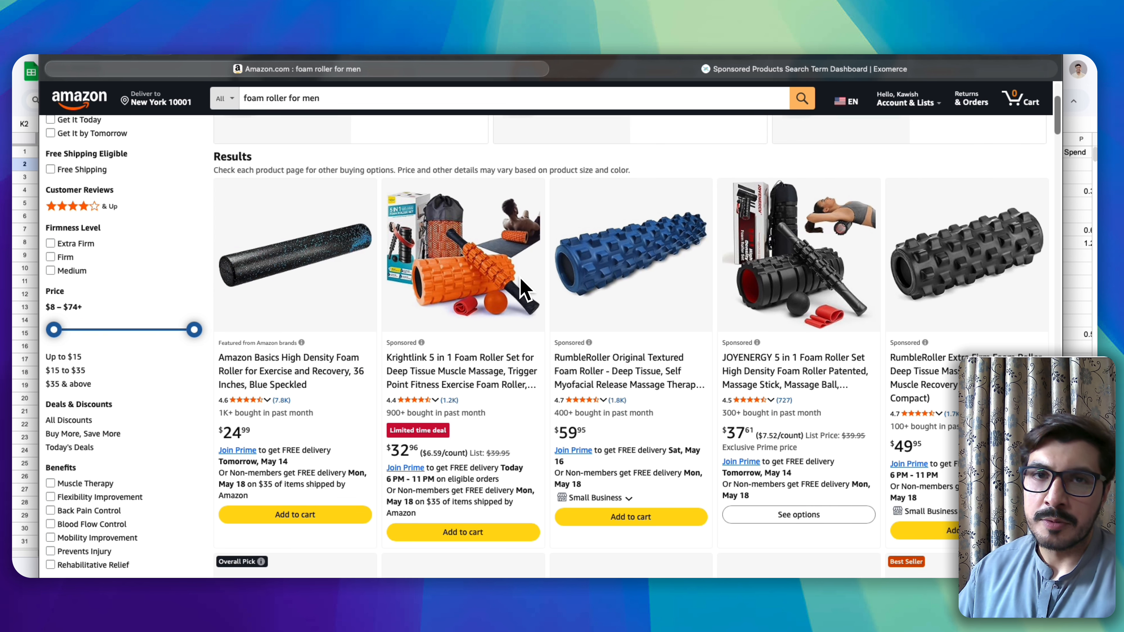
{"action": "scroll", "coordinate": [521, 280], "scroll_direction": "down", "scroll_amount": 5}
{"action": "scroll", "coordinate": [513, 226], "scroll_direction": "up", "scroll_amount": 3}
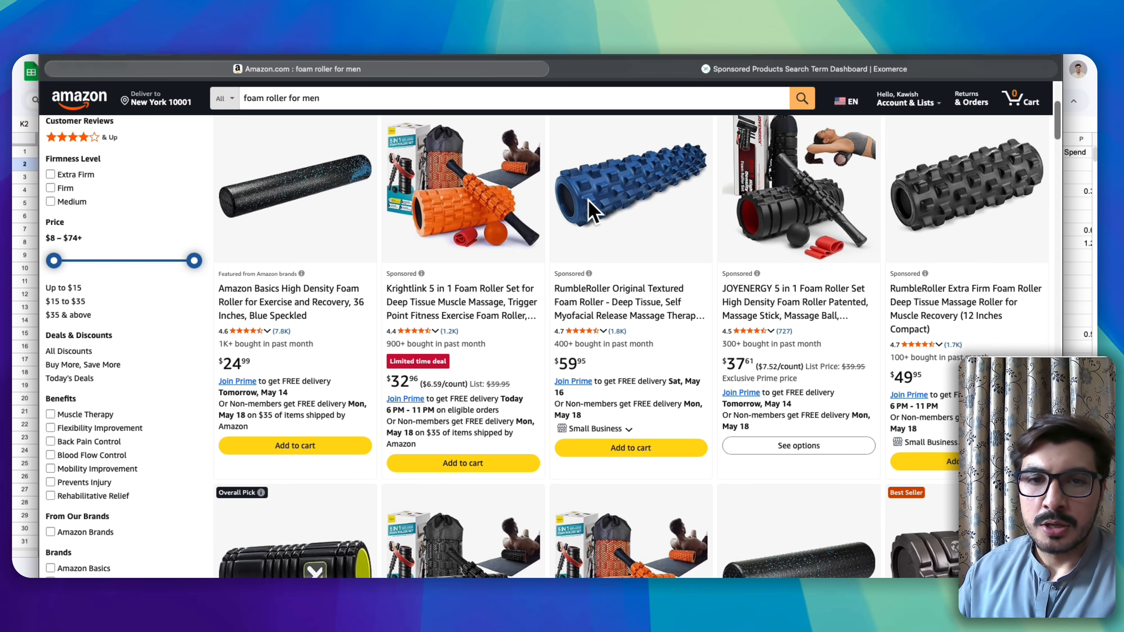
{"action": "scroll", "coordinate": [518, 221], "scroll_direction": "up", "scroll_amount": 3}
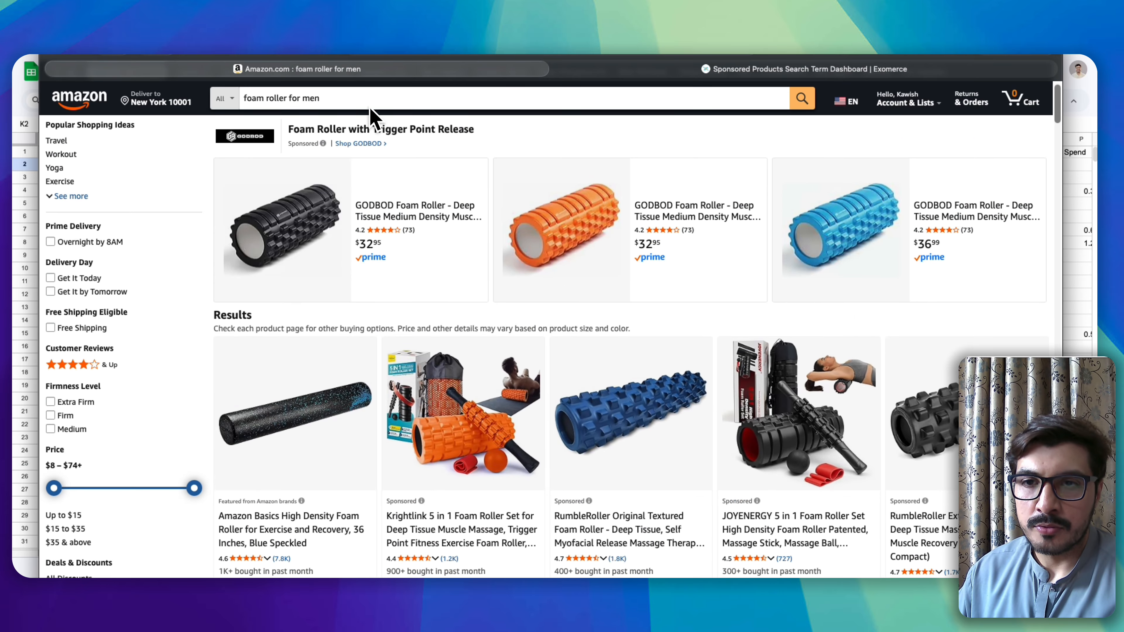
Step: Examine the frequently shopped brands, the sponsored product blocks and the additional foam roller listings further down the results
{"action": "scroll", "coordinate": [500, 293], "scroll_direction": "down", "scroll_amount": 5}
{"action": "scroll", "coordinate": [491, 296], "scroll_direction": "down", "scroll_amount": 10}
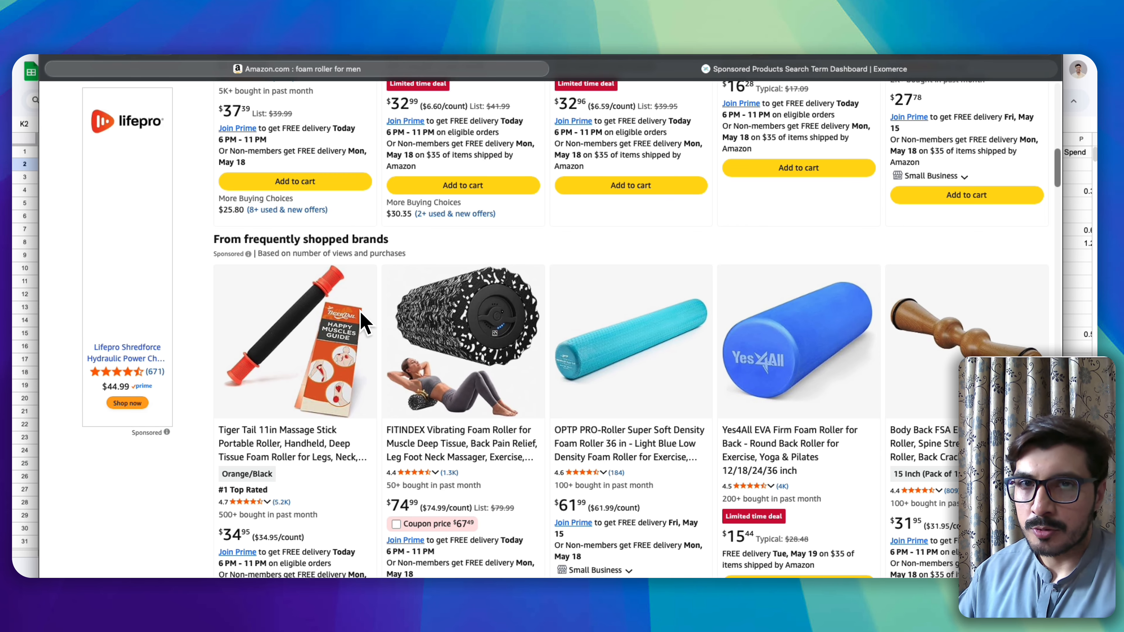
{"action": "scroll", "coordinate": [393, 321], "scroll_direction": "down", "scroll_amount": 6}
{"action": "scroll", "coordinate": [394, 321], "scroll_direction": "up", "scroll_amount": 1}
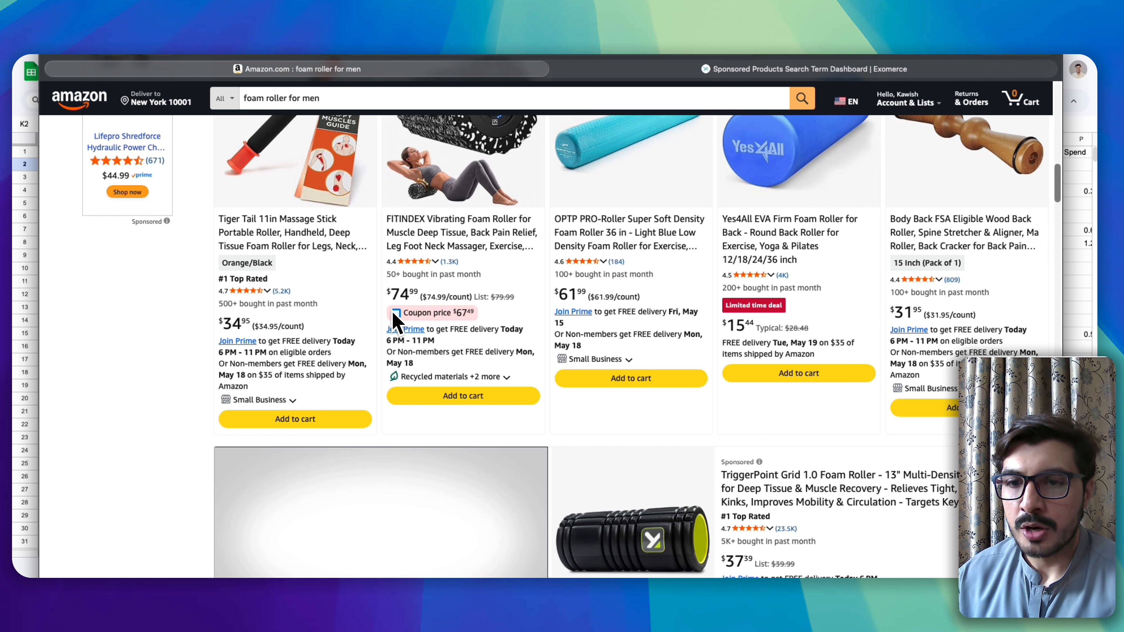
{"action": "scroll", "coordinate": [419, 339], "scroll_direction": "up", "scroll_amount": 3}
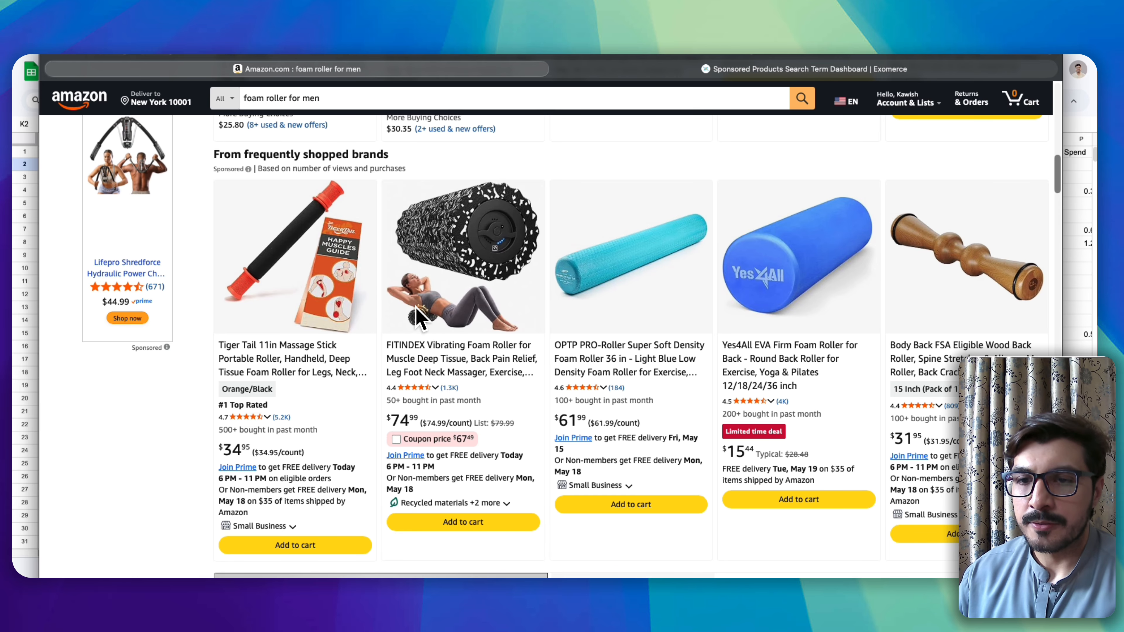
{"action": "scroll", "coordinate": [416, 309], "scroll_direction": "down", "scroll_amount": 15}
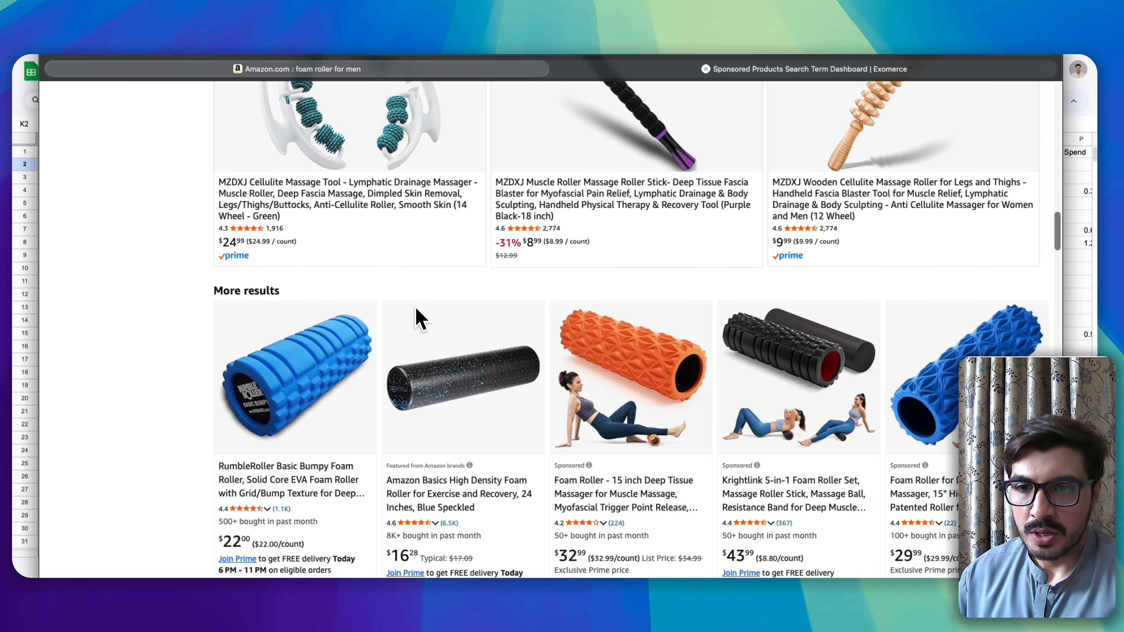
{"action": "scroll", "coordinate": [420, 318], "scroll_direction": "down", "scroll_amount": 4}
{"action": "scroll", "coordinate": [418, 315], "scroll_direction": "up", "scroll_amount": 4}
{"action": "scroll", "coordinate": [420, 318], "scroll_direction": "down", "scroll_amount": 3}
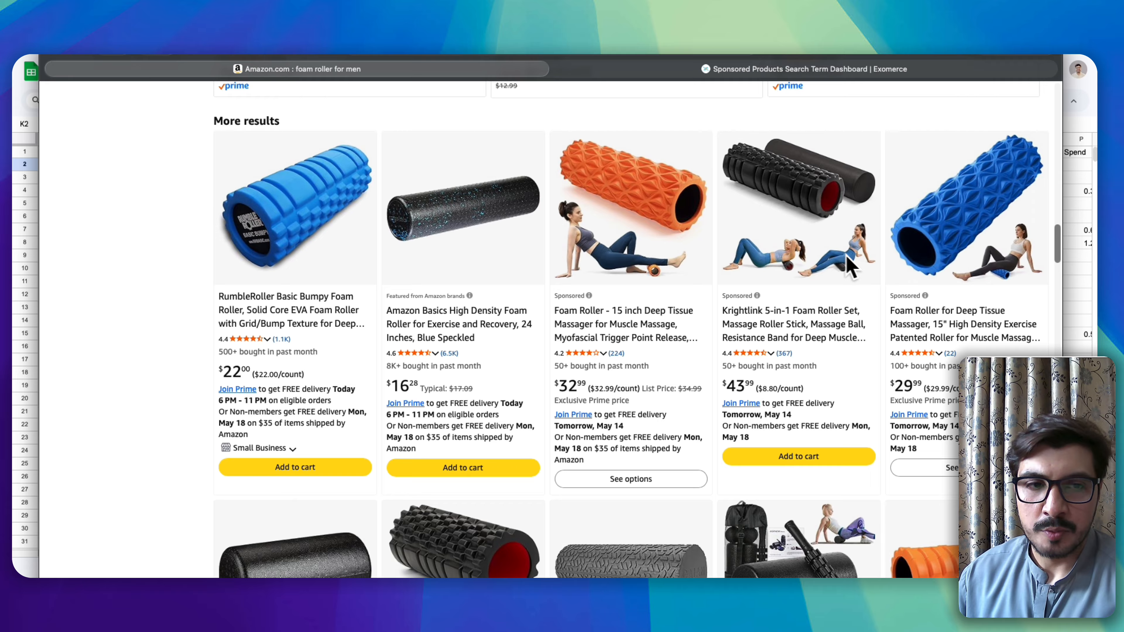
{"action": "scroll", "coordinate": [737, 264], "scroll_direction": "down", "scroll_amount": 10}
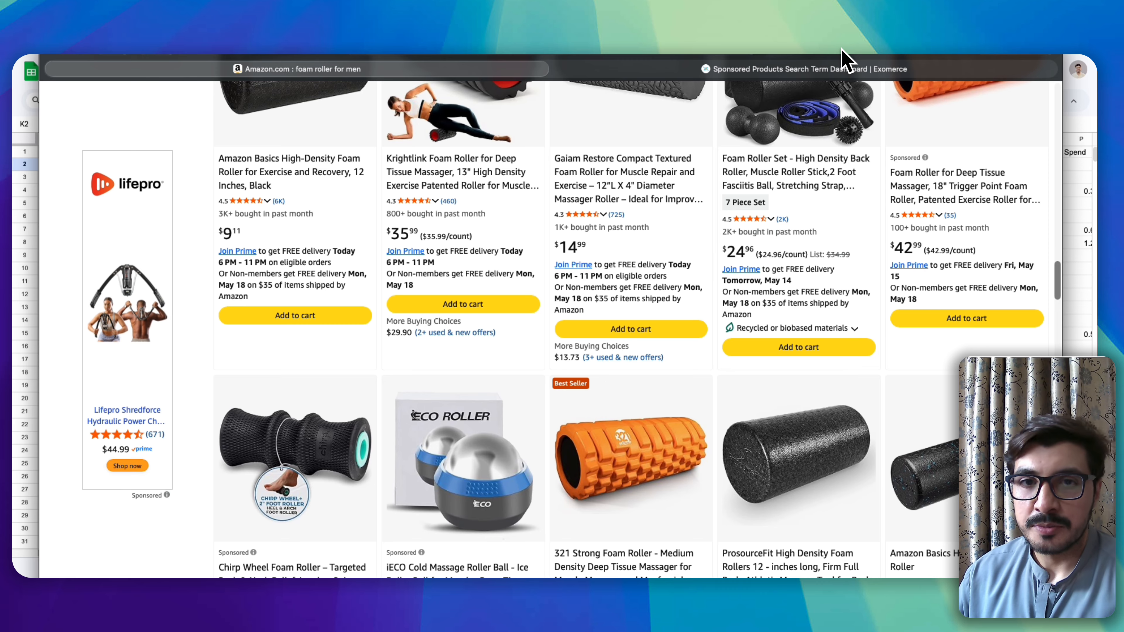
Step: Return to the spreadsheet and review the columns and rows of the Sponsored Products search term report
{"action": "left_click", "coordinate": [846, 67]}
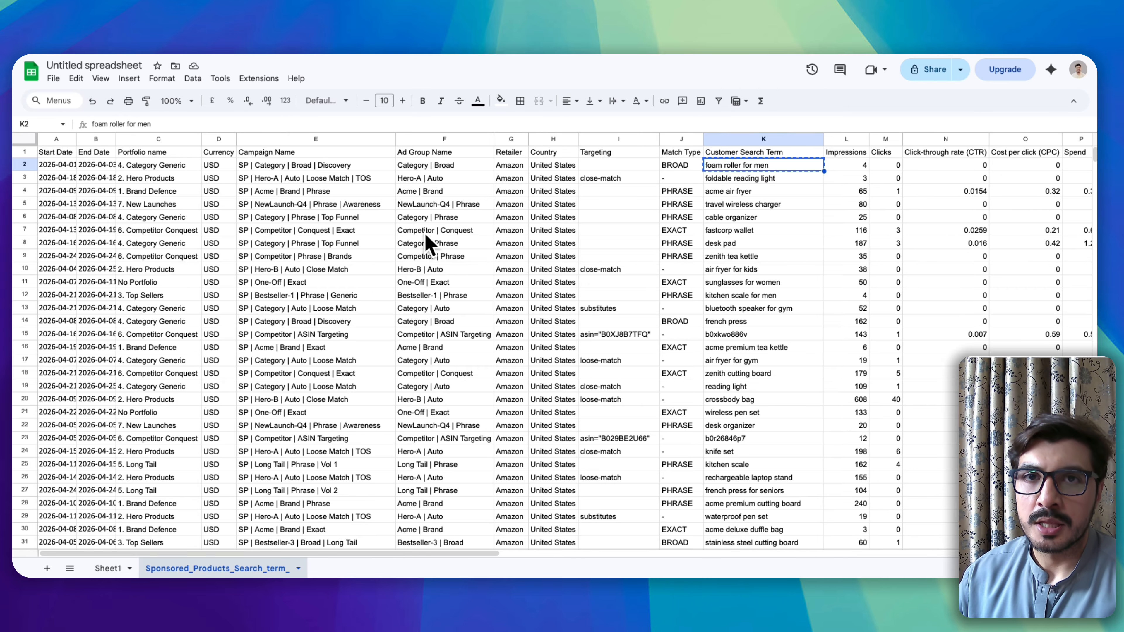
{"action": "scroll", "coordinate": [570, 221], "scroll_direction": "right", "scroll_amount": 10}
{"action": "scroll", "coordinate": [531, 244], "scroll_direction": "left", "scroll_amount": 10}
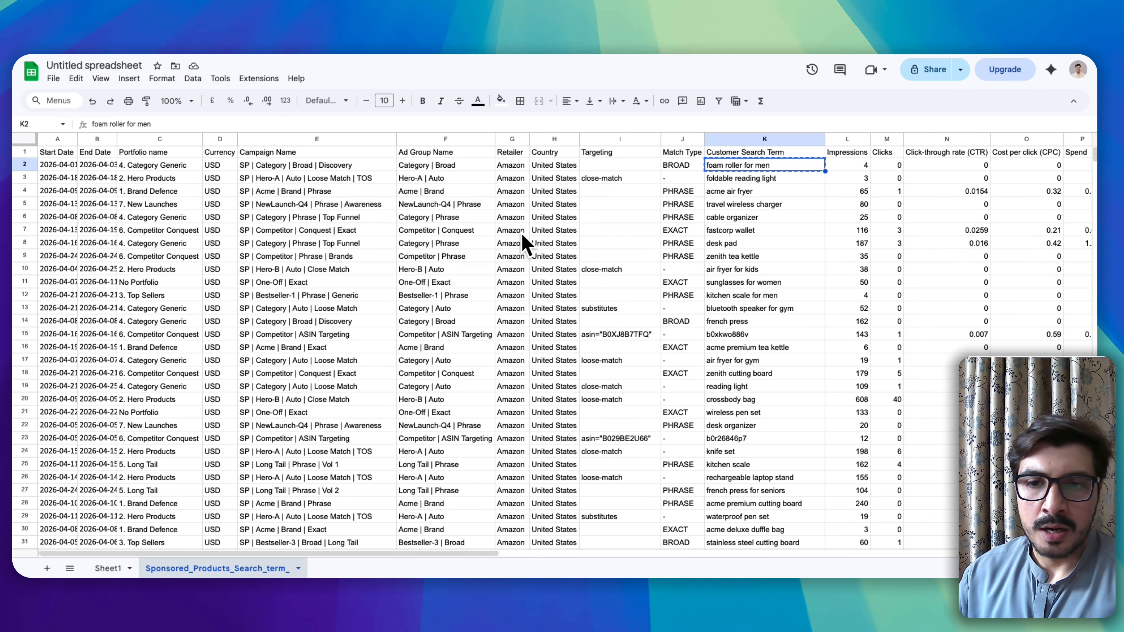
{"action": "scroll", "coordinate": [451, 261], "scroll_direction": "down", "scroll_amount": 15}
{"action": "scroll", "coordinate": [450, 255], "scroll_direction": "up", "scroll_amount": 15}
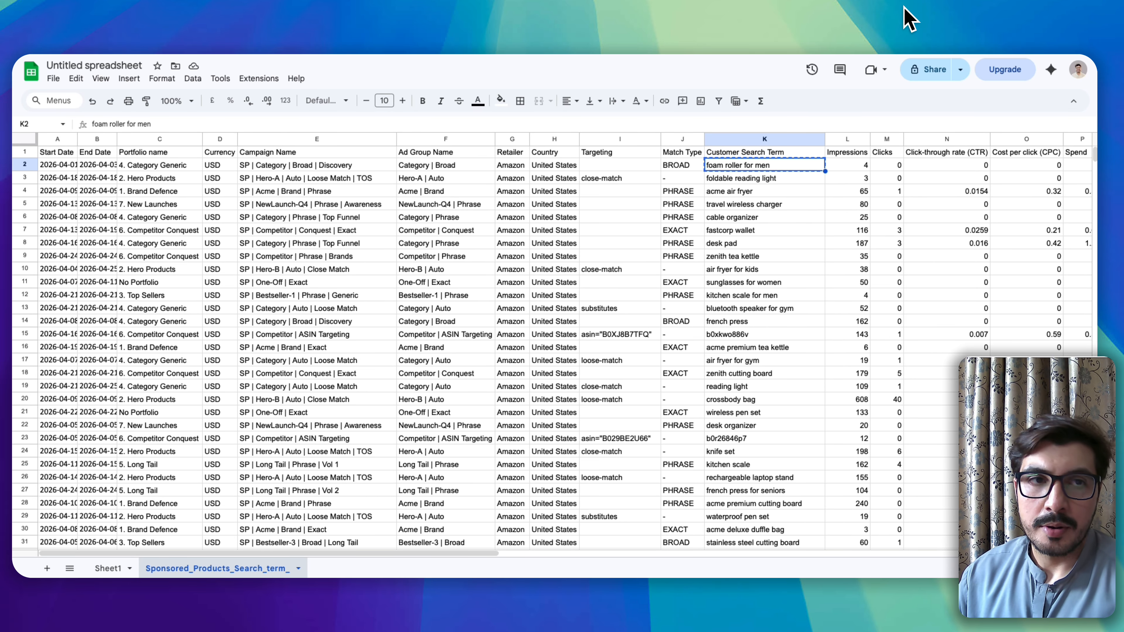
Step: Open Exomerce's search term dashboard page and upload the Sponsored Products search term report to generate the dashboard
{"action": "left_click", "coordinate": [911, 15]}
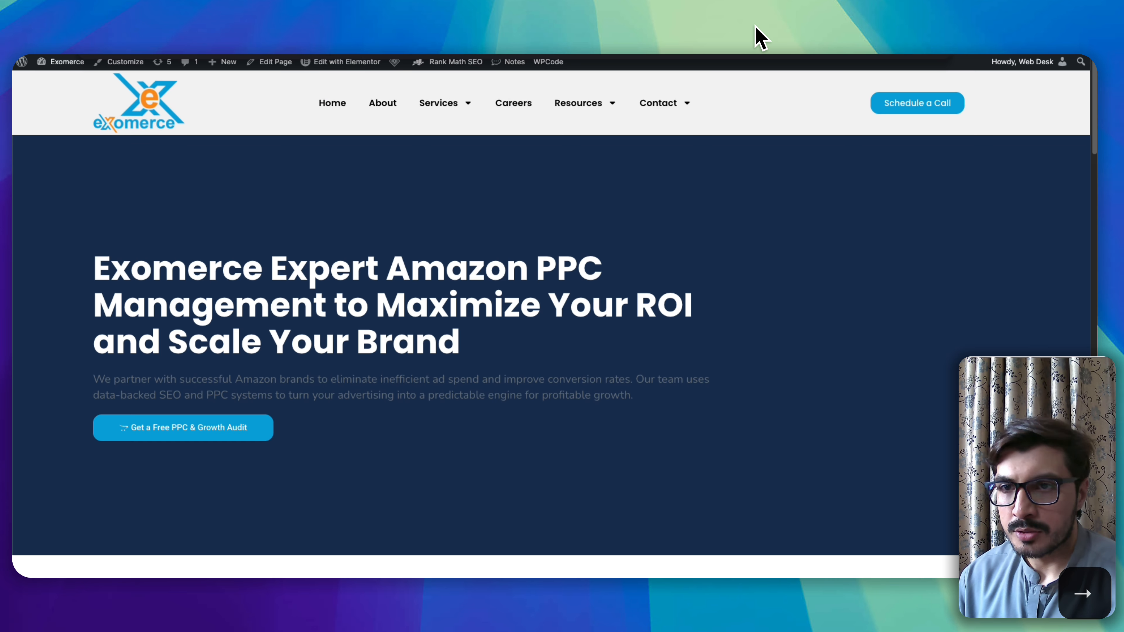
{"action": "key", "text": "super+l"}
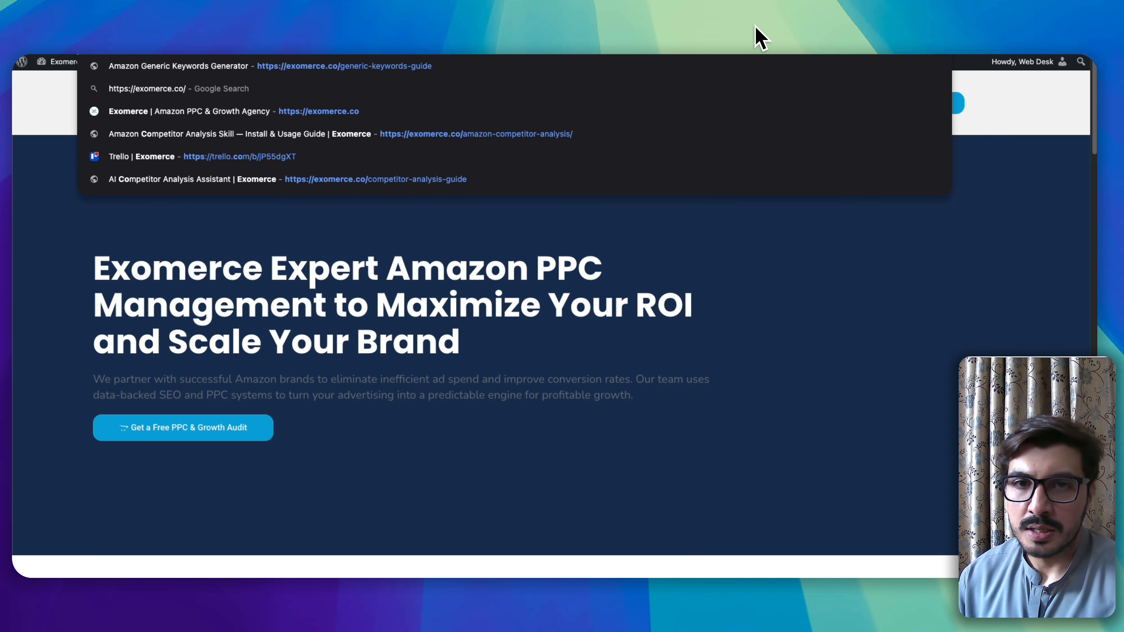
{"action": "key", "text": "Return"}
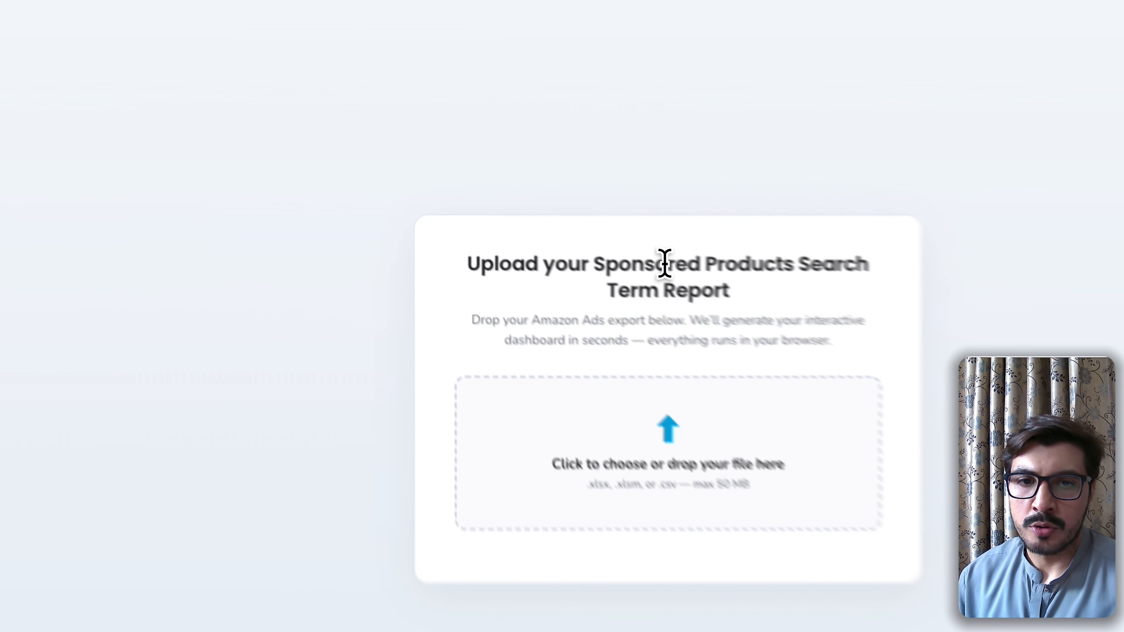
{"action": "triple_click", "coordinate": [544, 231]}
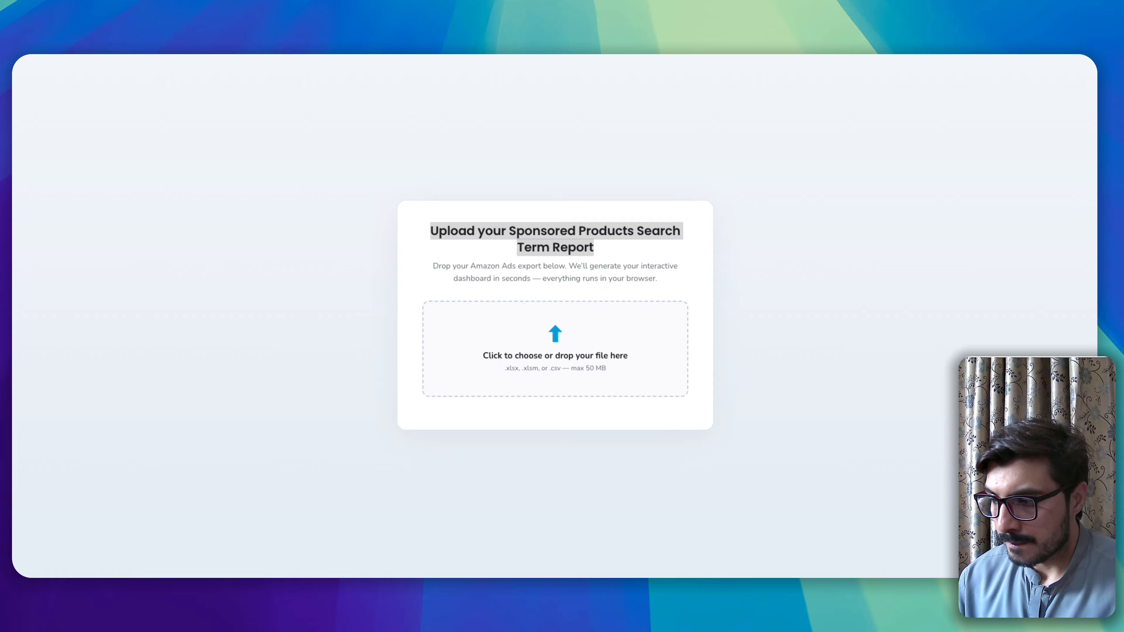
{"action": "left_click_drag", "start_coordinate": [265, 200], "coordinate": [559, 363]}
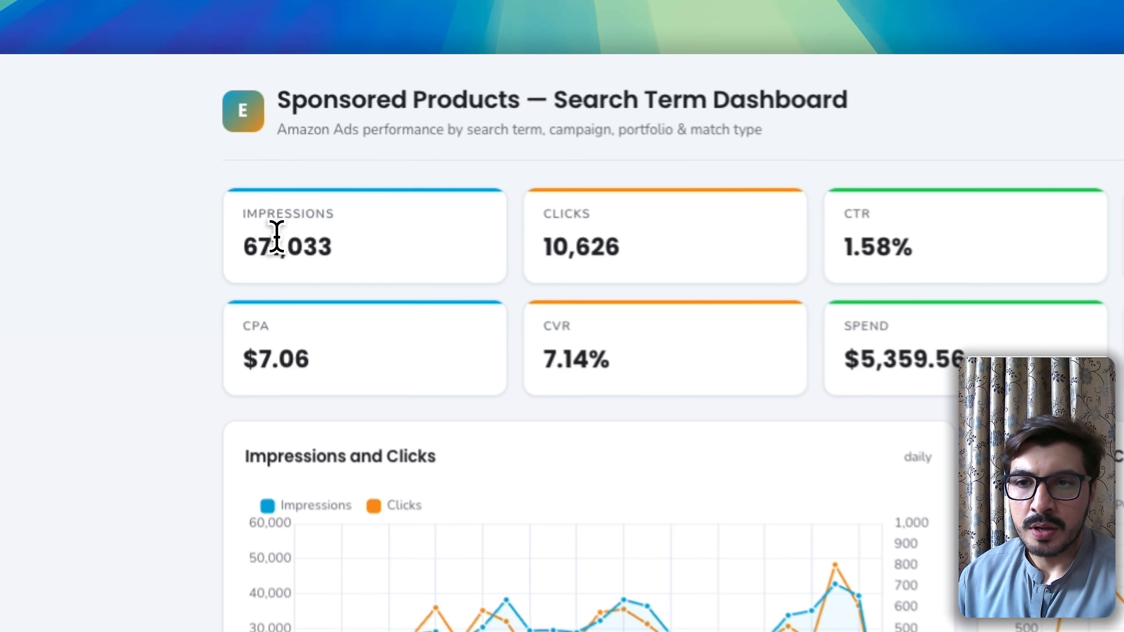
Step: Examine the dashboard's summary metrics, including impressions, clicks, orders and average CPC, and the report's date range
{"action": "double_click", "coordinate": [194, 151]}
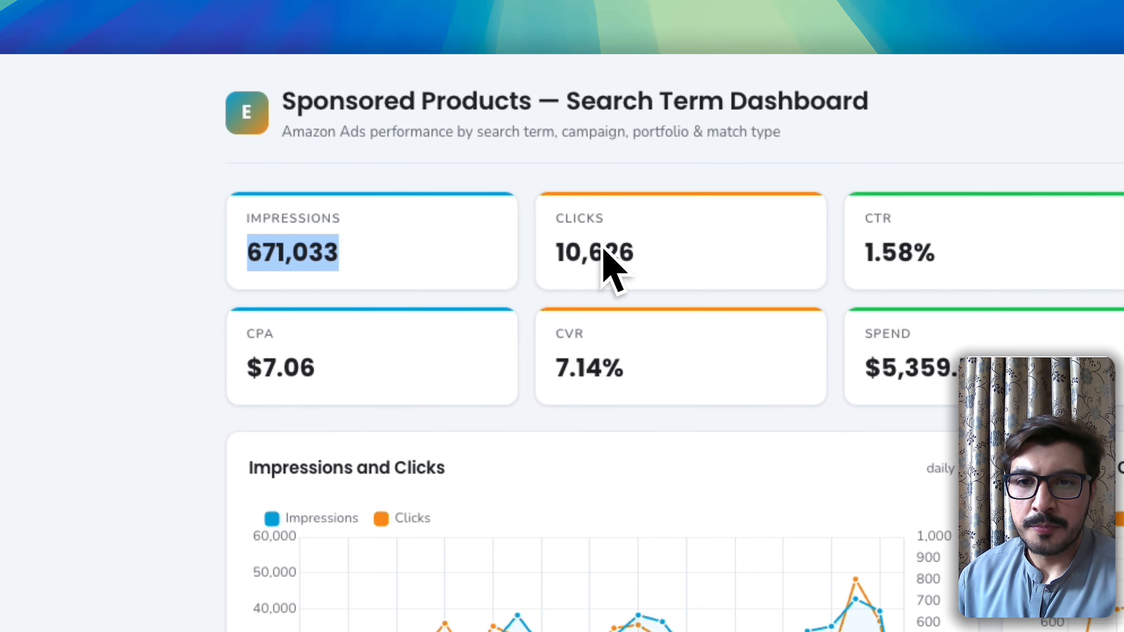
{"action": "double_click", "coordinate": [650, 255]}
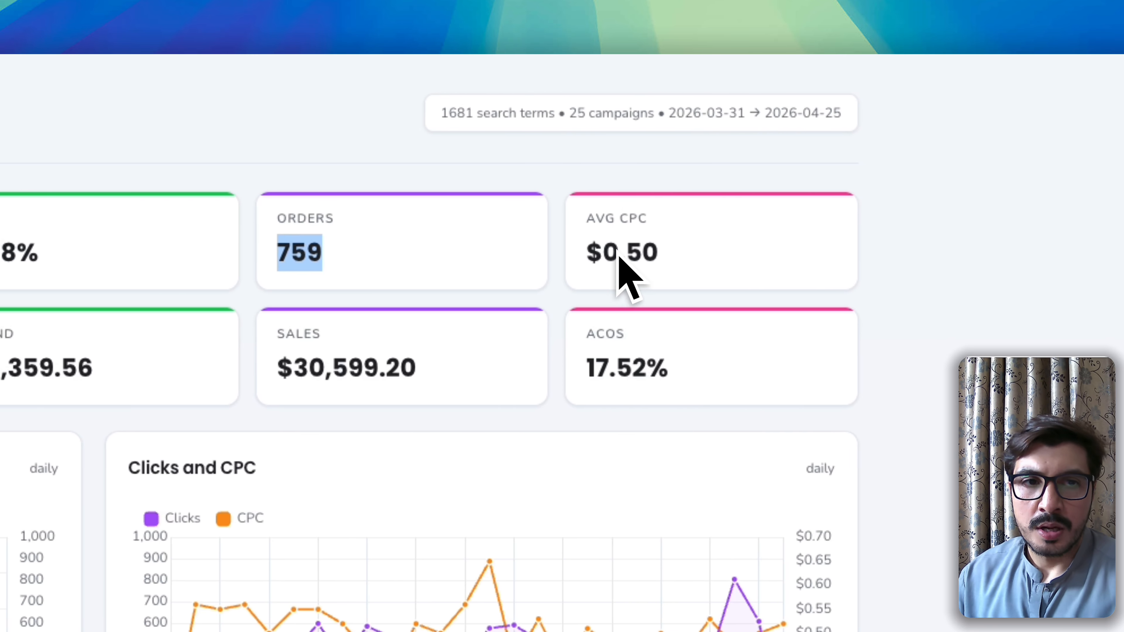
{"action": "left_click_drag", "start_coordinate": [668, 113], "coordinate": [853, 125]}
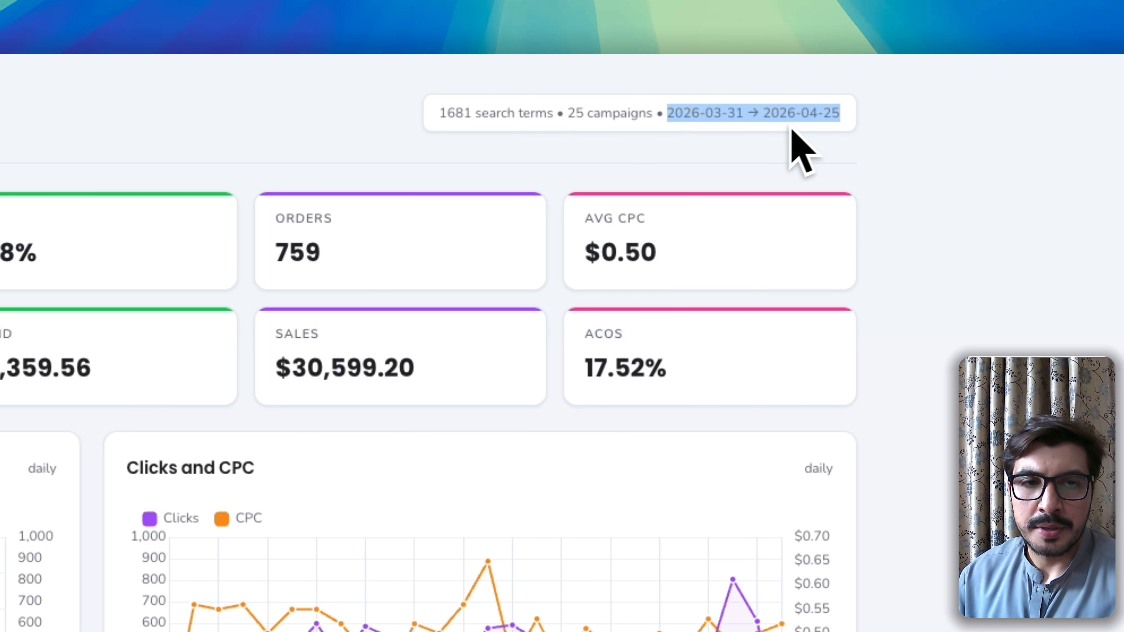
{"action": "left_click", "coordinate": [609, 251]}
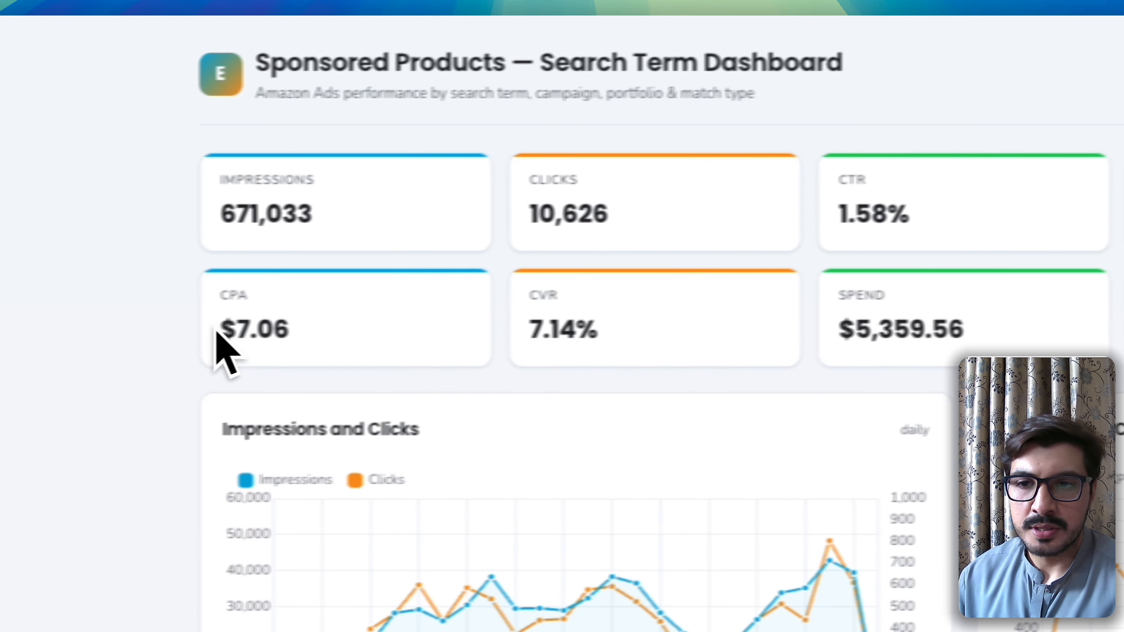
{"action": "left_click_drag", "start_coordinate": [596, 292], "coordinate": [638, 293]}
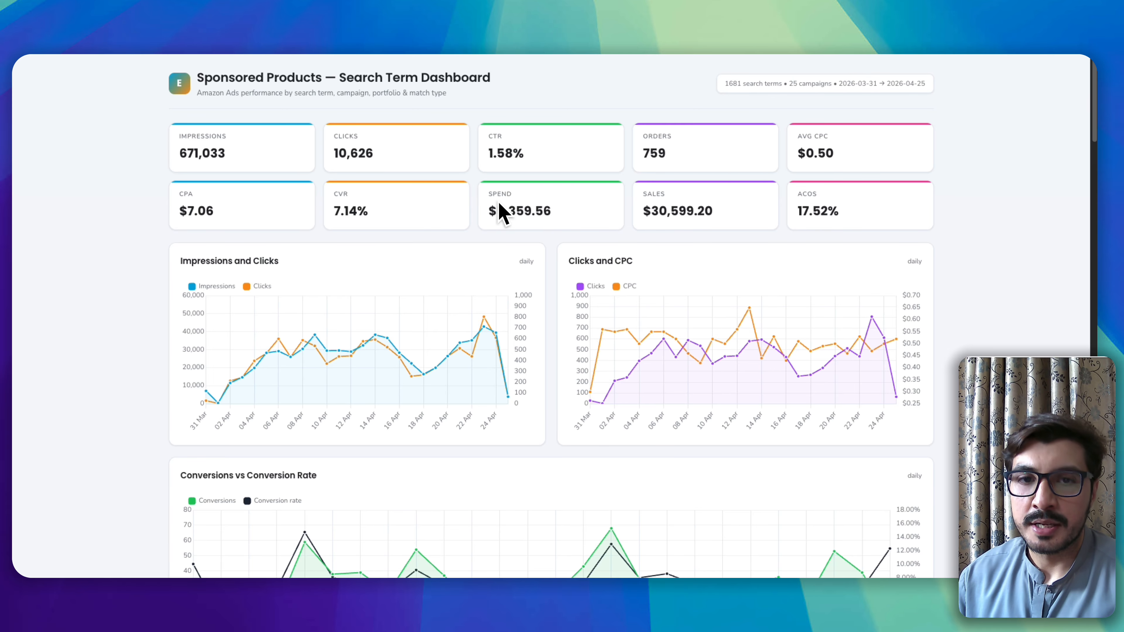
Step: Review the dashboard charts for daily trends, portfolios, match types, campaign ACOS, top search terms and buyer intent
{"action": "scroll", "coordinate": [502, 212], "scroll_direction": "down", "scroll_amount": 5}
{"action": "scroll", "coordinate": [438, 238], "scroll_direction": "up", "scroll_amount": 2}
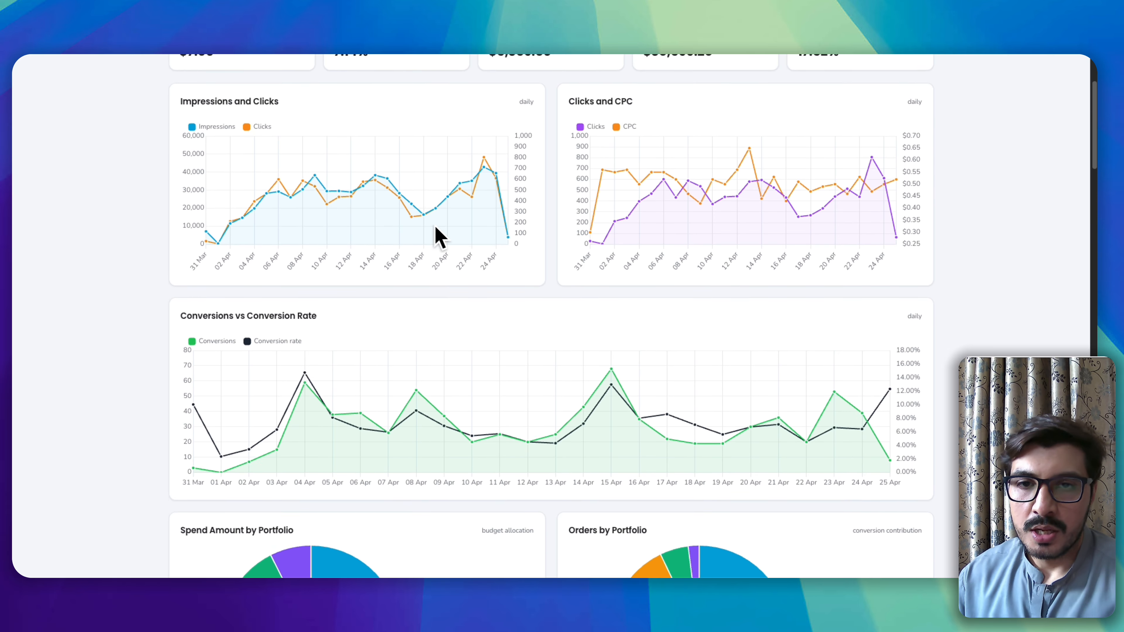
{"action": "scroll", "coordinate": [491, 306], "scroll_direction": "down", "scroll_amount": 6}
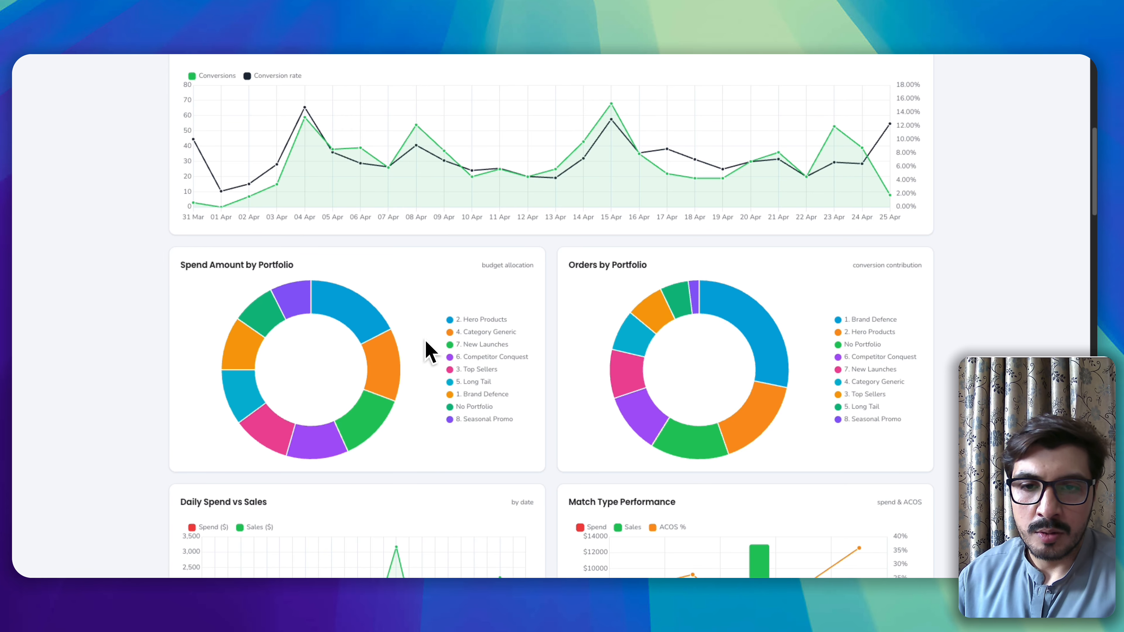
{"action": "scroll", "coordinate": [494, 359], "scroll_direction": "down", "scroll_amount": 12}
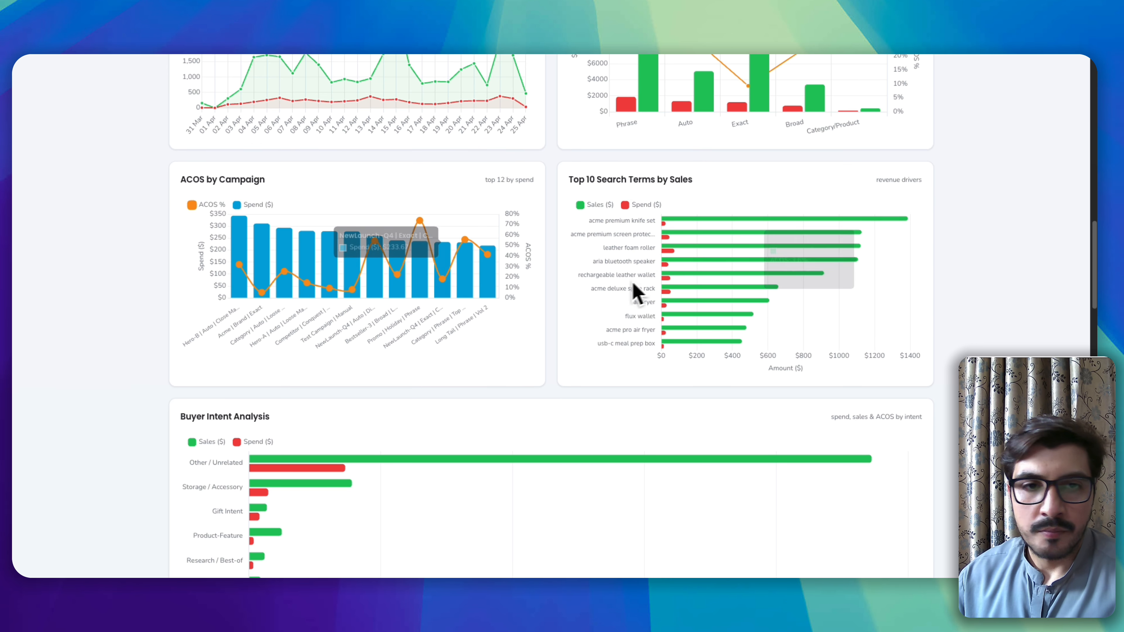
{"action": "scroll", "coordinate": [527, 276], "scroll_direction": "down", "scroll_amount": 9}
{"action": "scroll", "coordinate": [480, 283], "scroll_direction": "down", "scroll_amount": 4}
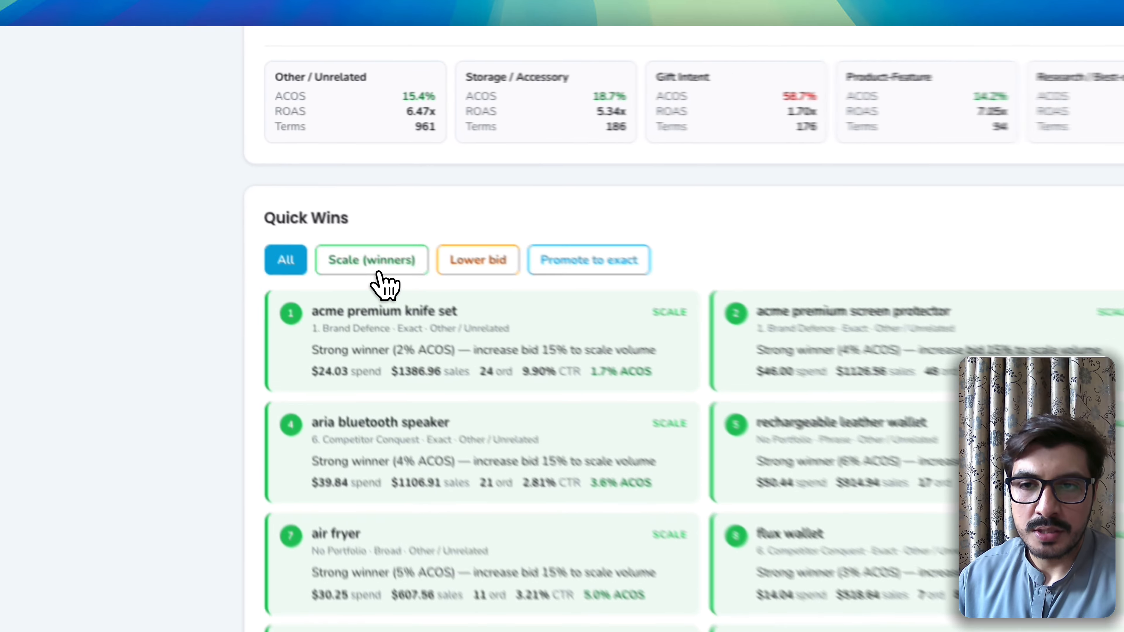
Step: Filter the Quick Wins by Scale (winners), Lower bid and Promote to exact in turn
{"action": "left_click", "coordinate": [240, 184]}
{"action": "left_click", "coordinate": [299, 185]}
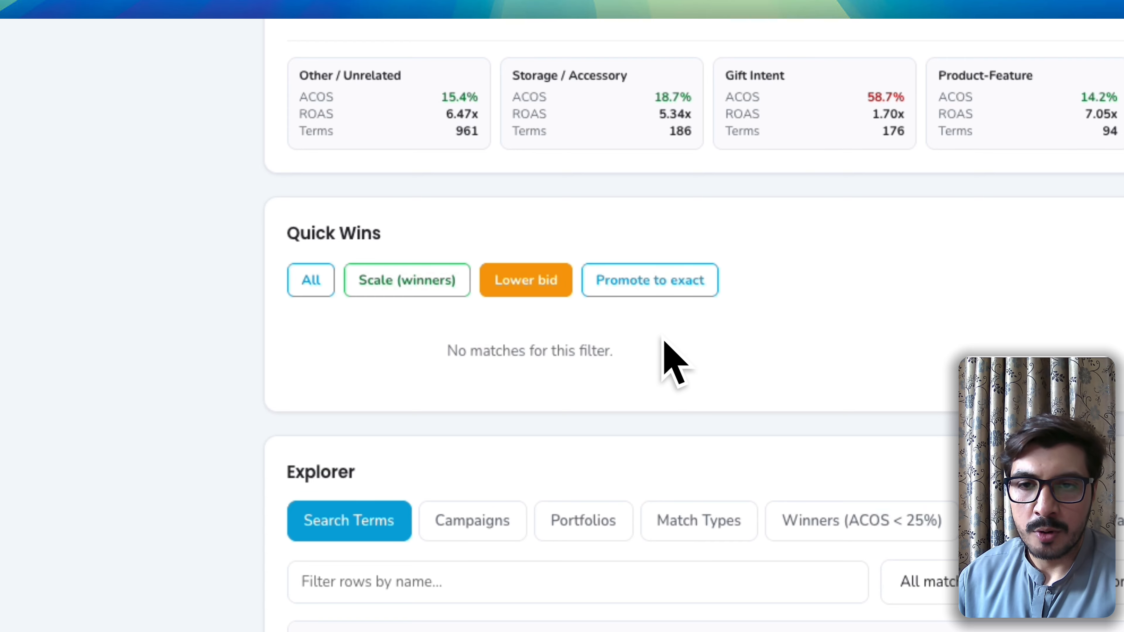
{"action": "left_click", "coordinate": [644, 288]}
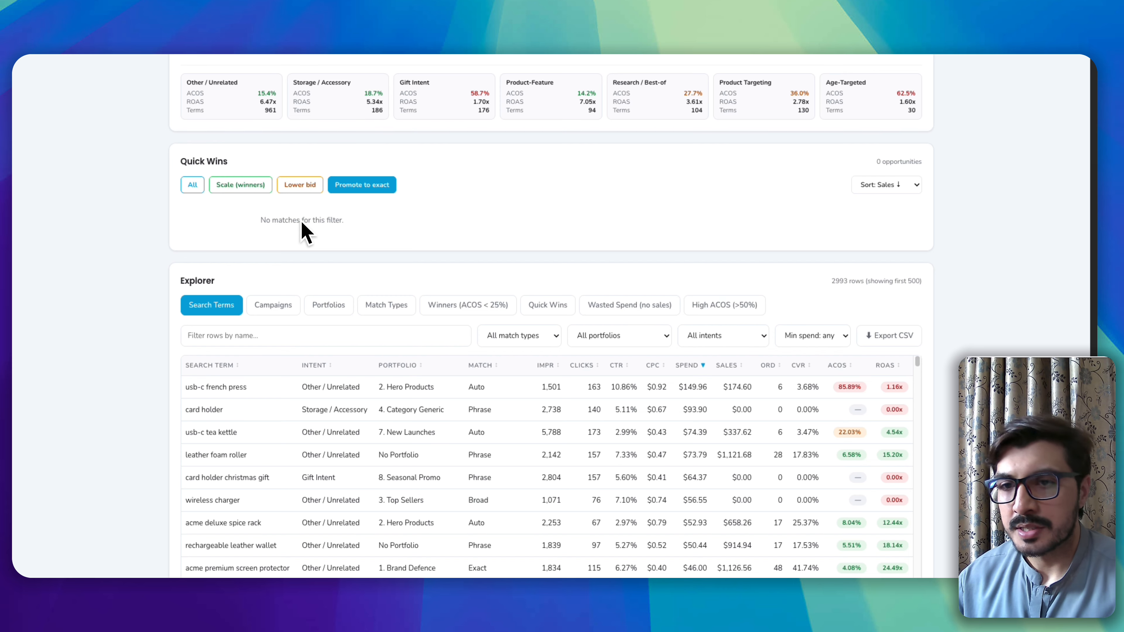
Step: Filter the Quick Wins by Lower bid and Scale (winners), and finish by showing all opportunities
{"action": "left_click", "coordinate": [303, 185]}
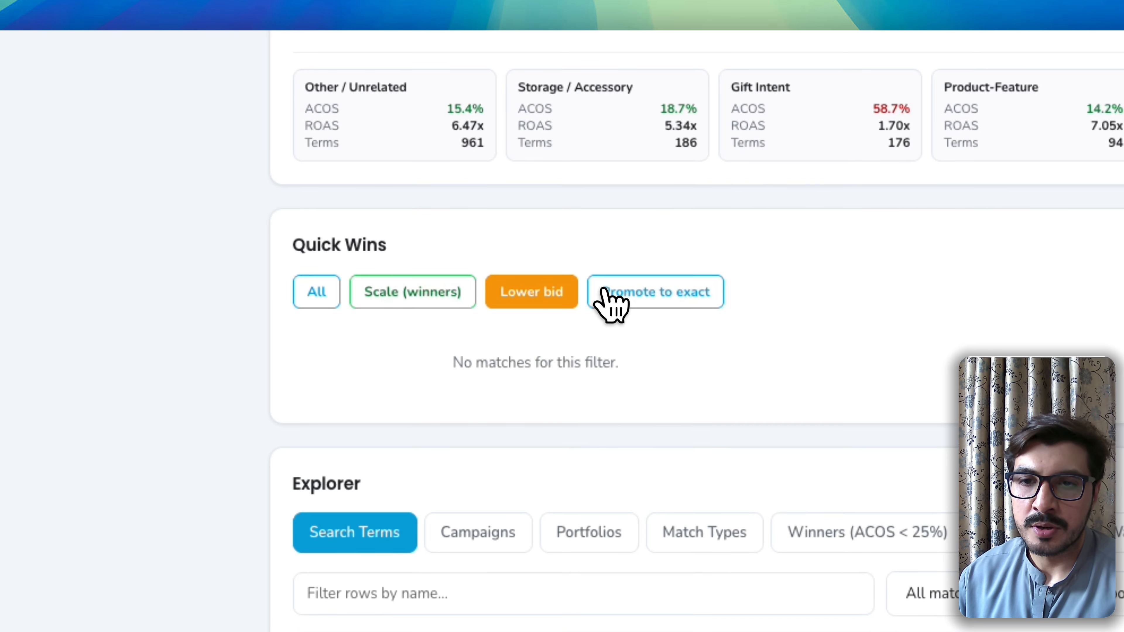
{"action": "left_click", "coordinate": [472, 301]}
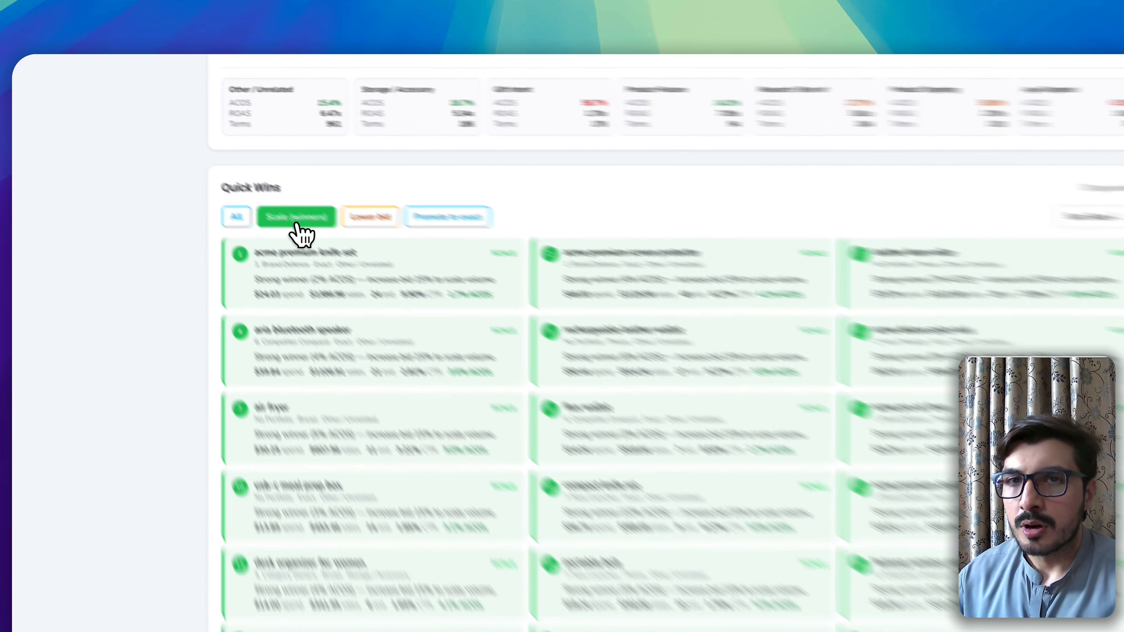
{"action": "left_click", "coordinate": [192, 185]}
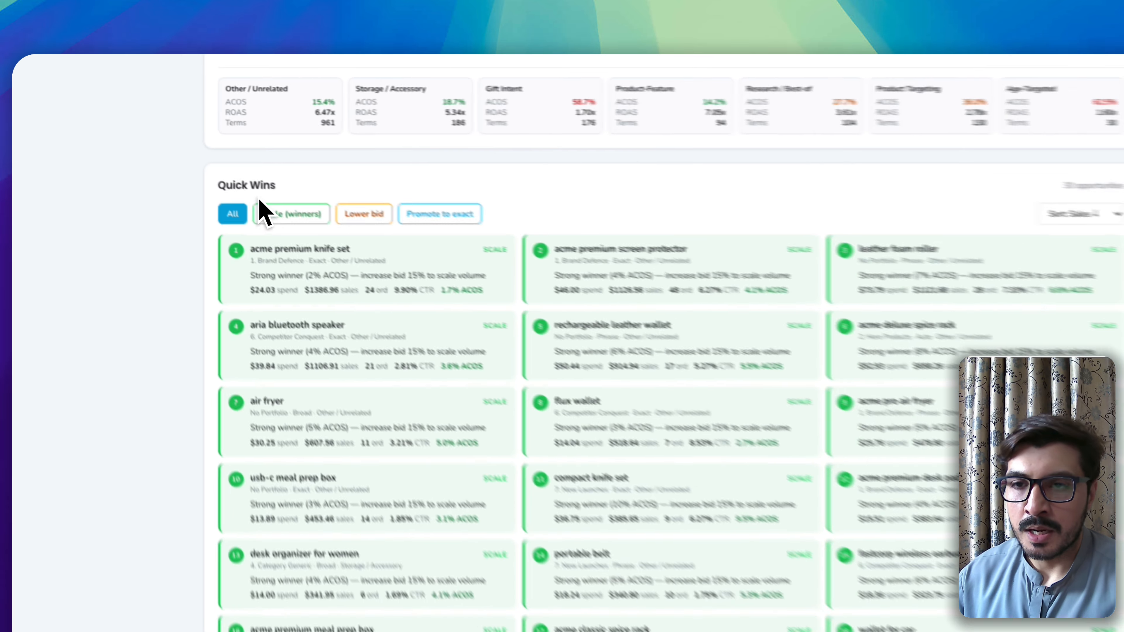
Step: Examine the Search Terms table in the Explorer, highlighting the usb-c french press search term
{"action": "scroll", "coordinate": [469, 310], "scroll_direction": "down", "scroll_amount": 10}
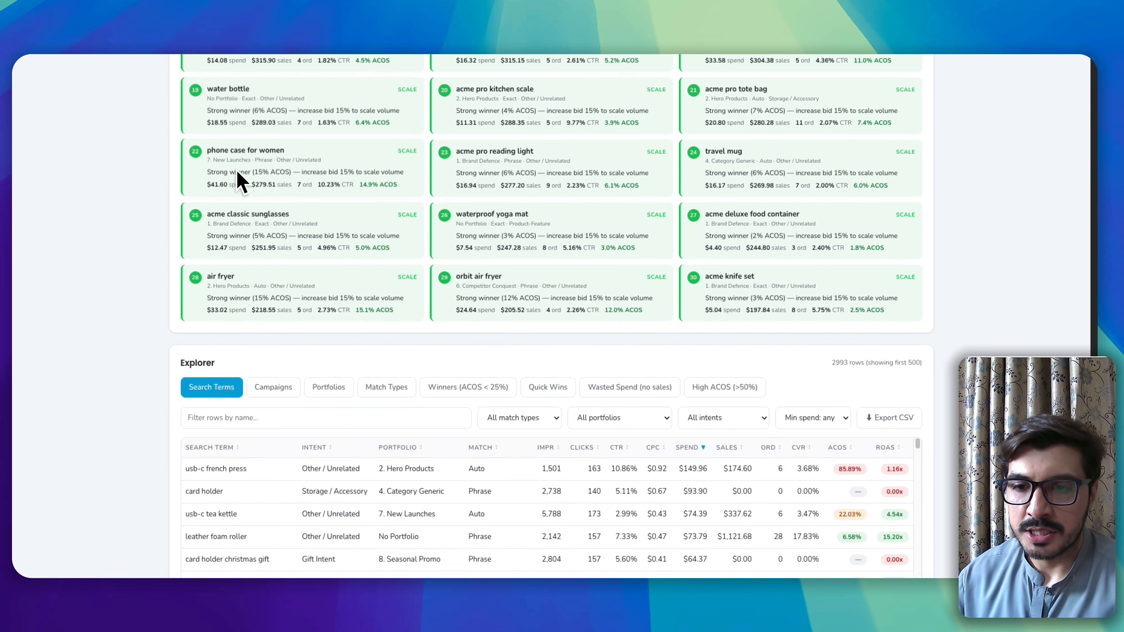
{"action": "scroll", "coordinate": [239, 181], "scroll_direction": "down", "scroll_amount": 3}
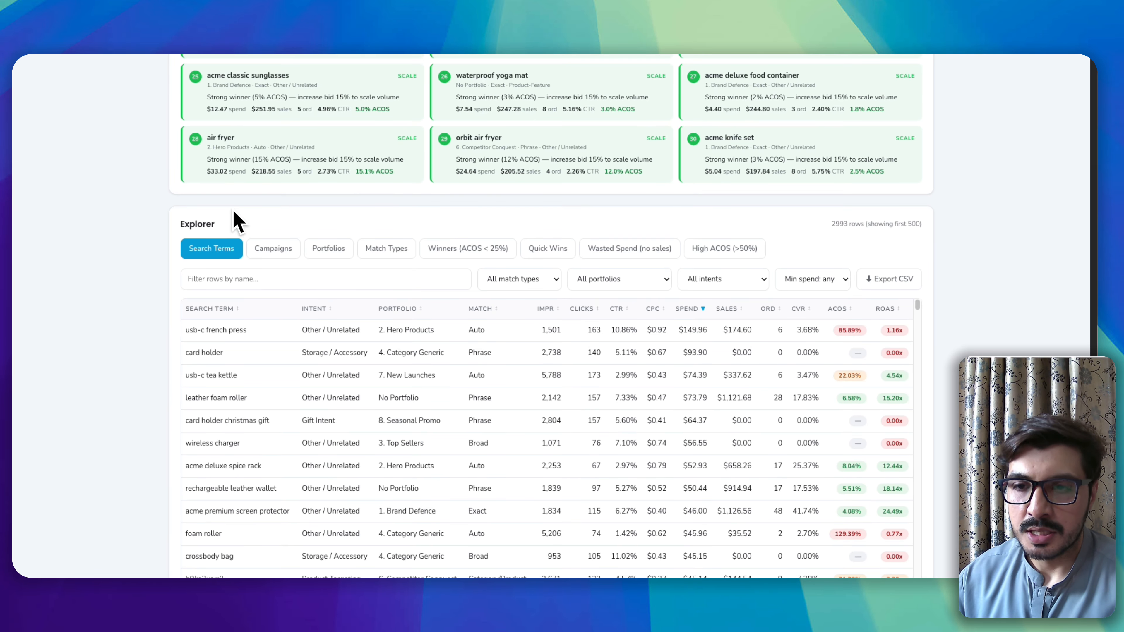
{"action": "scroll", "coordinate": [189, 236], "scroll_direction": "down", "scroll_amount": 2}
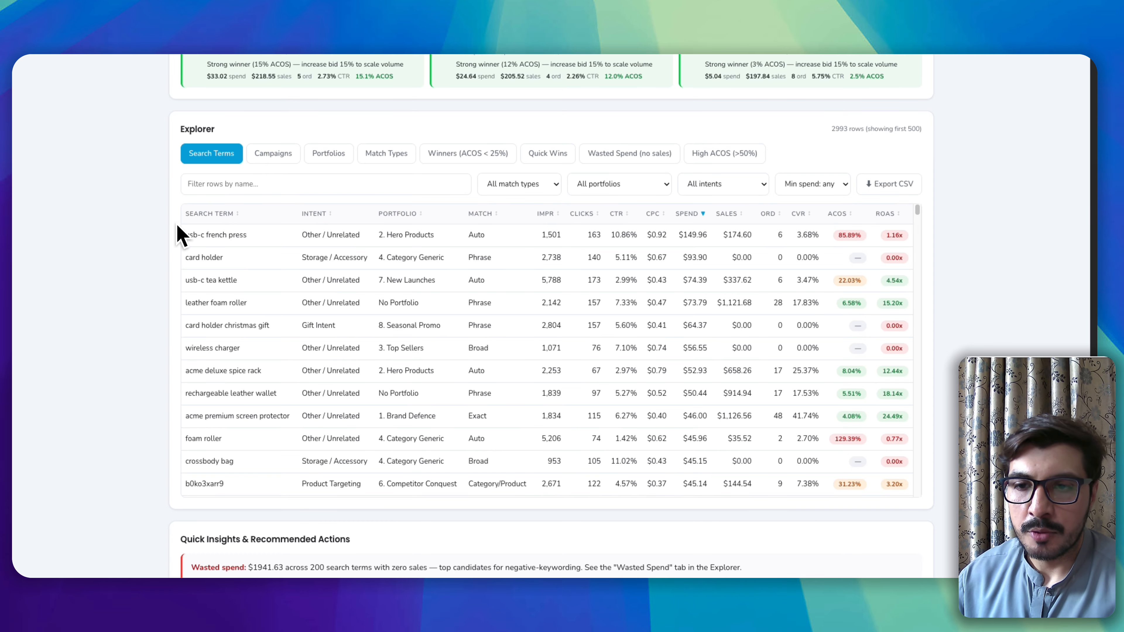
{"action": "scroll", "coordinate": [179, 236], "scroll_direction": "down", "scroll_amount": 1}
{"action": "scroll", "coordinate": [228, 240], "scroll_direction": "up", "scroll_amount": 1}
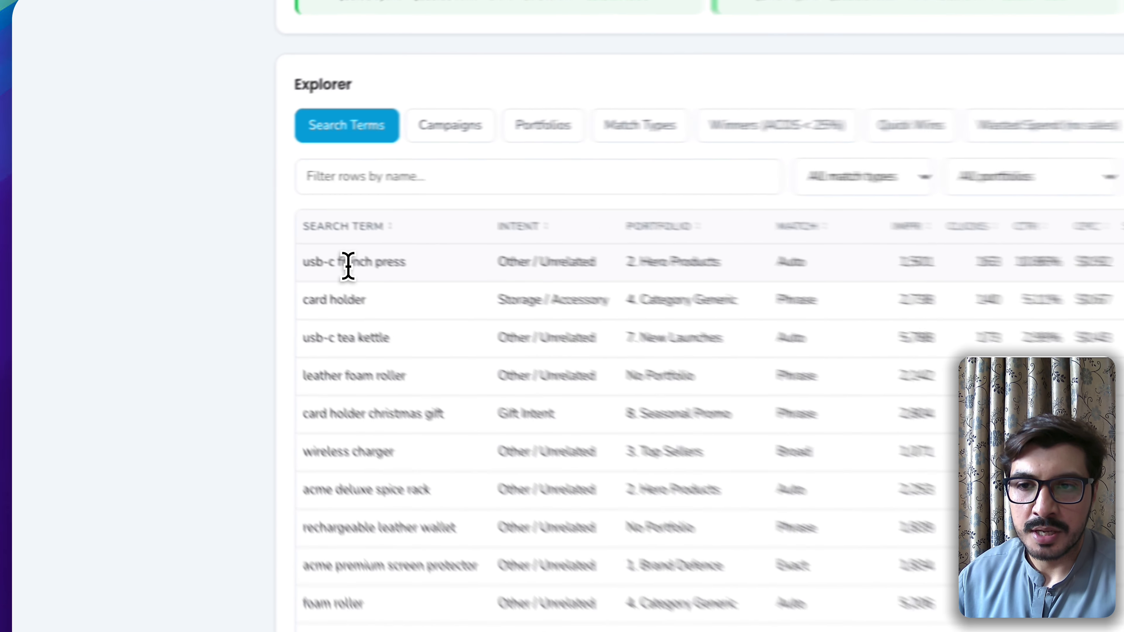
{"action": "double_click", "coordinate": [210, 220]}
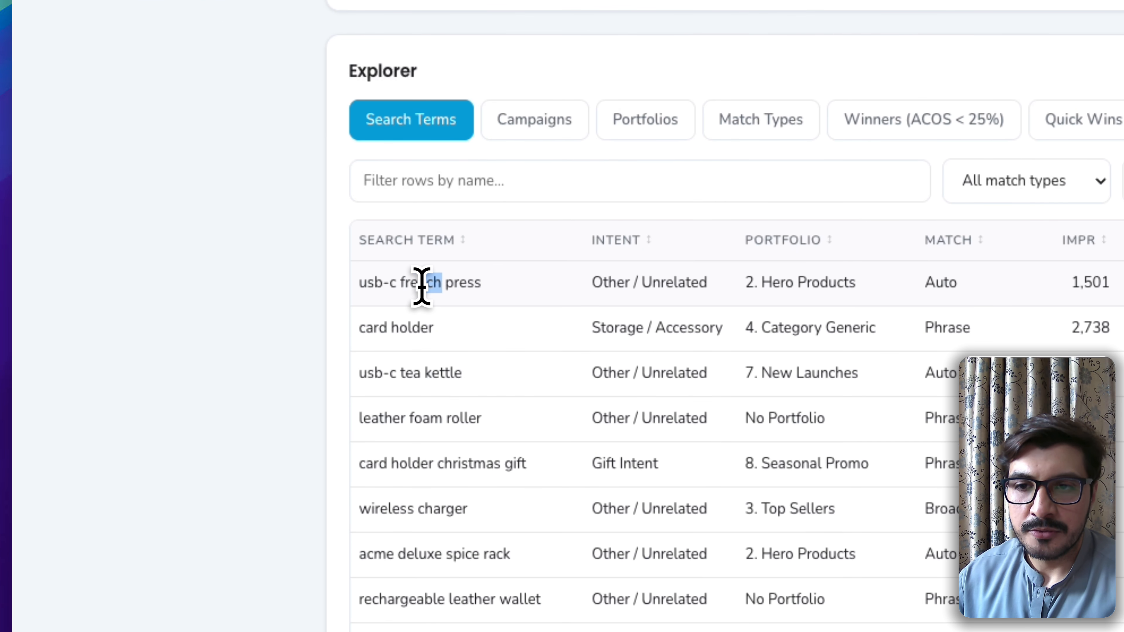
{"action": "triple_click", "coordinate": [408, 283]}
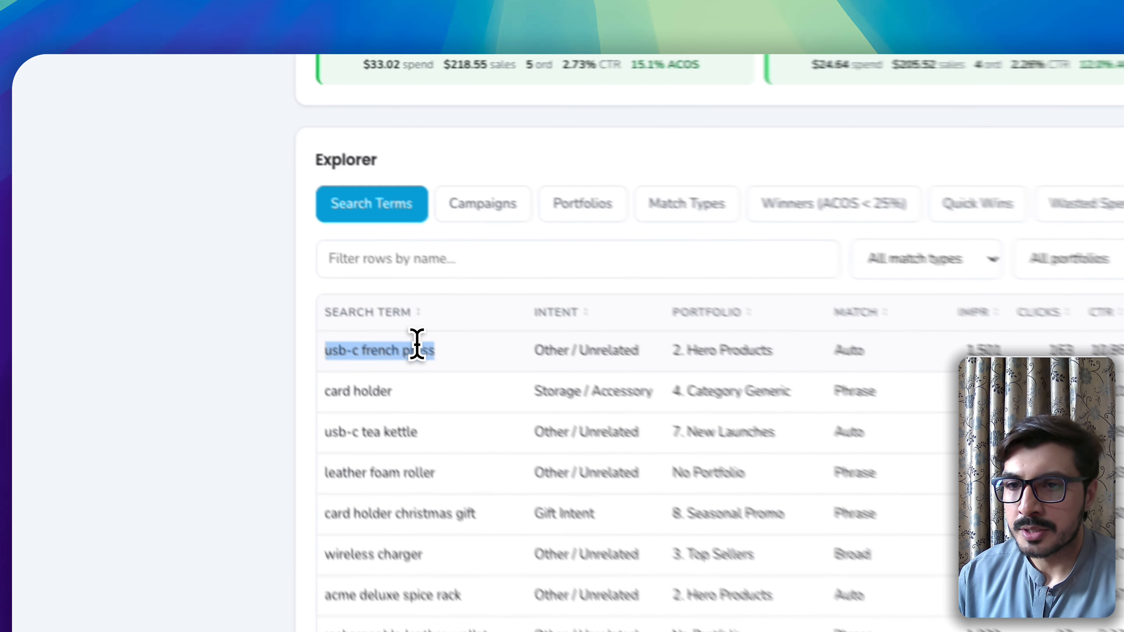
{"action": "double_click", "coordinate": [236, 216]}
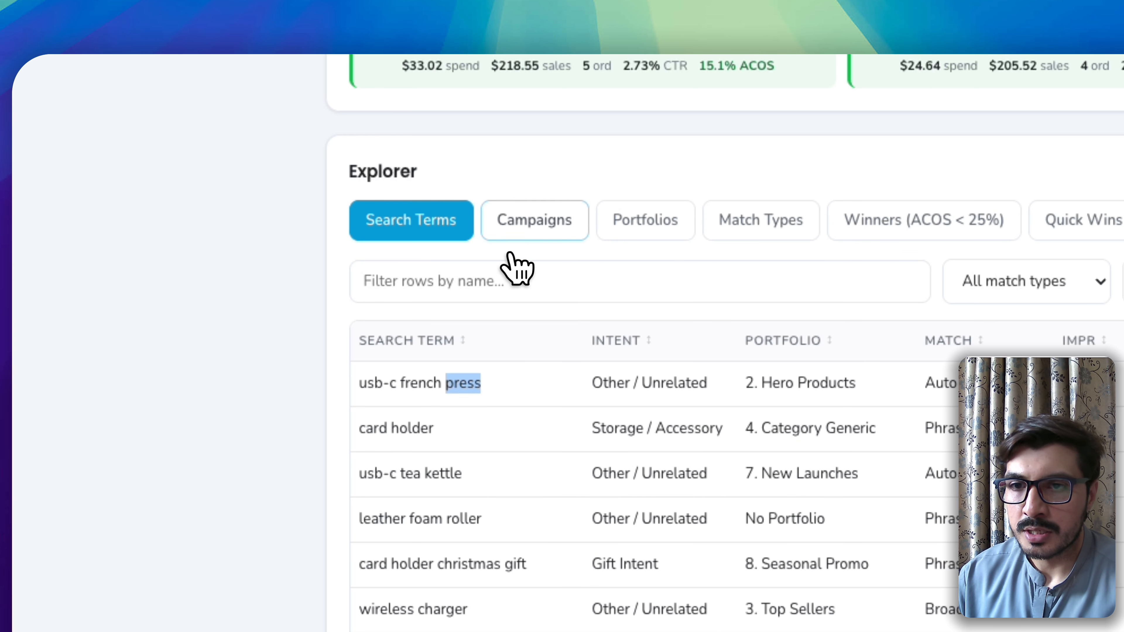
Step: Review the Explorer's Campaigns, Portfolios and Match Types views in turn
{"action": "left_click", "coordinate": [527, 228]}
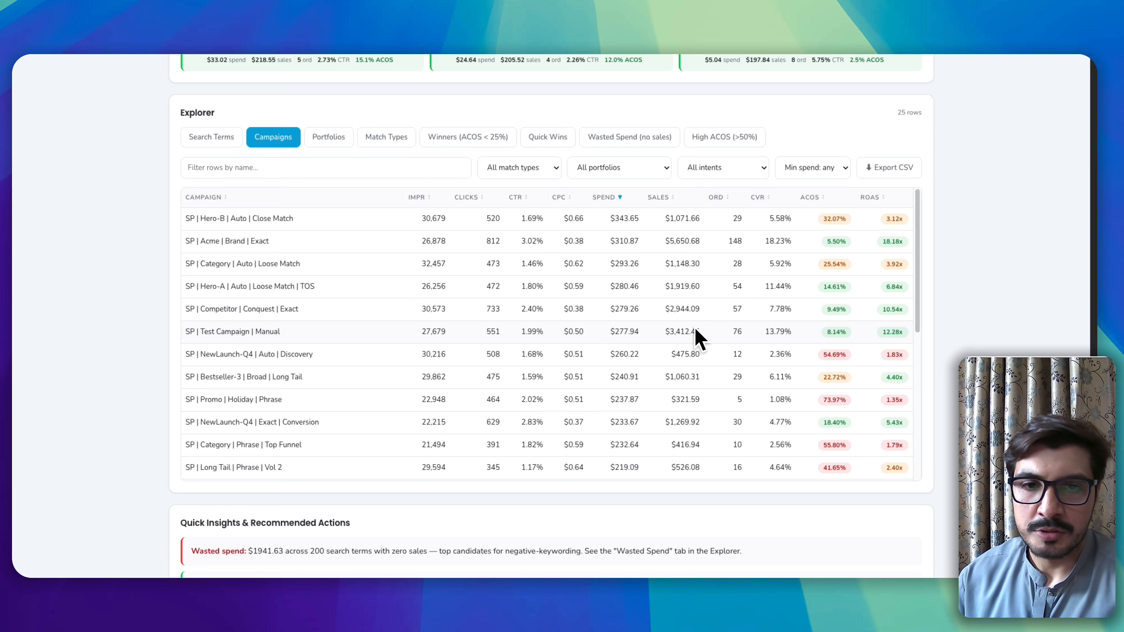
{"action": "scroll", "coordinate": [695, 329], "scroll_direction": "down", "scroll_amount": 2}
{"action": "scroll", "coordinate": [687, 329], "scroll_direction": "up", "scroll_amount": 2}
{"action": "left_click", "coordinate": [327, 138]}
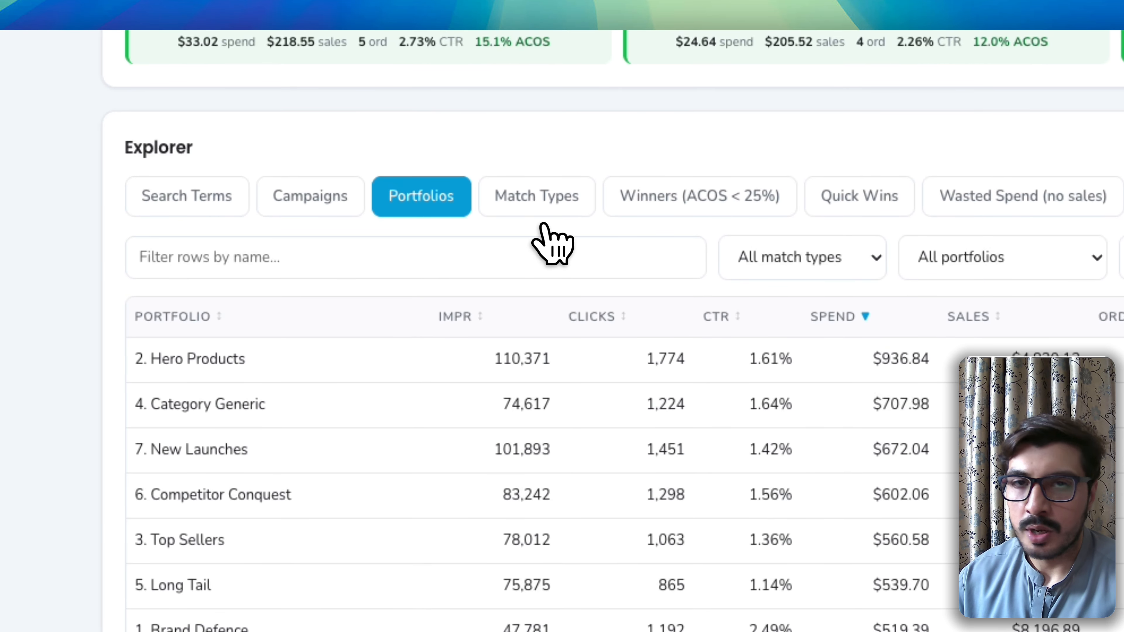
{"action": "left_click", "coordinate": [542, 210]}
Step: Show the Winners (ACOS < 25%) in the Explorer and examine the acme premium screen protector row's ACOS, orders, spend and search term
{"action": "left_click", "coordinate": [711, 208]}
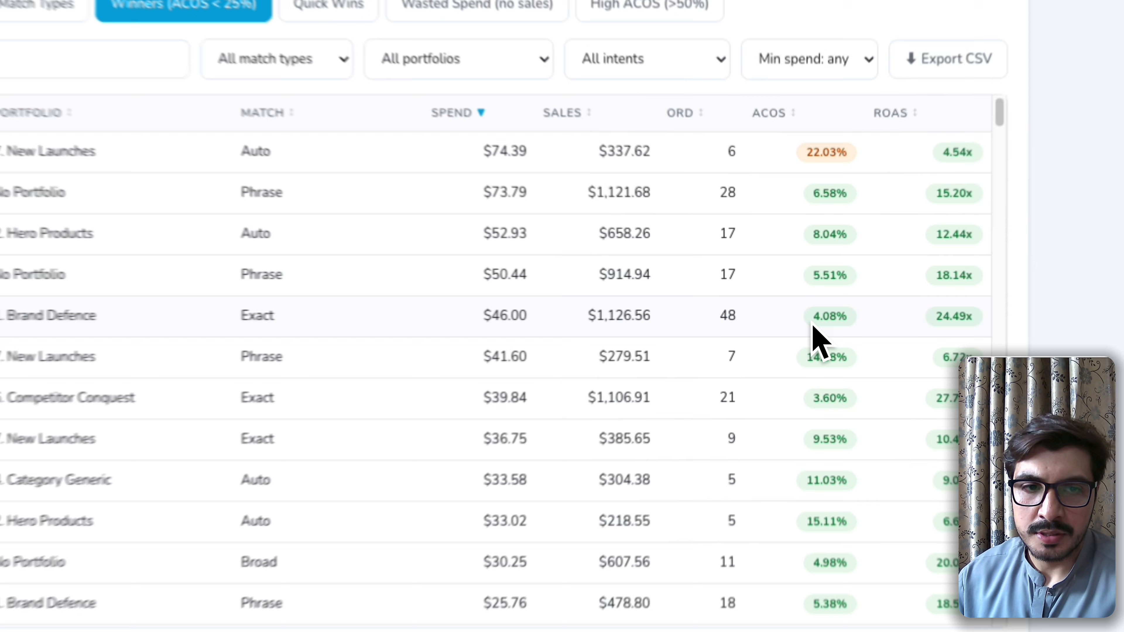
{"action": "double_click", "coordinate": [823, 312]}
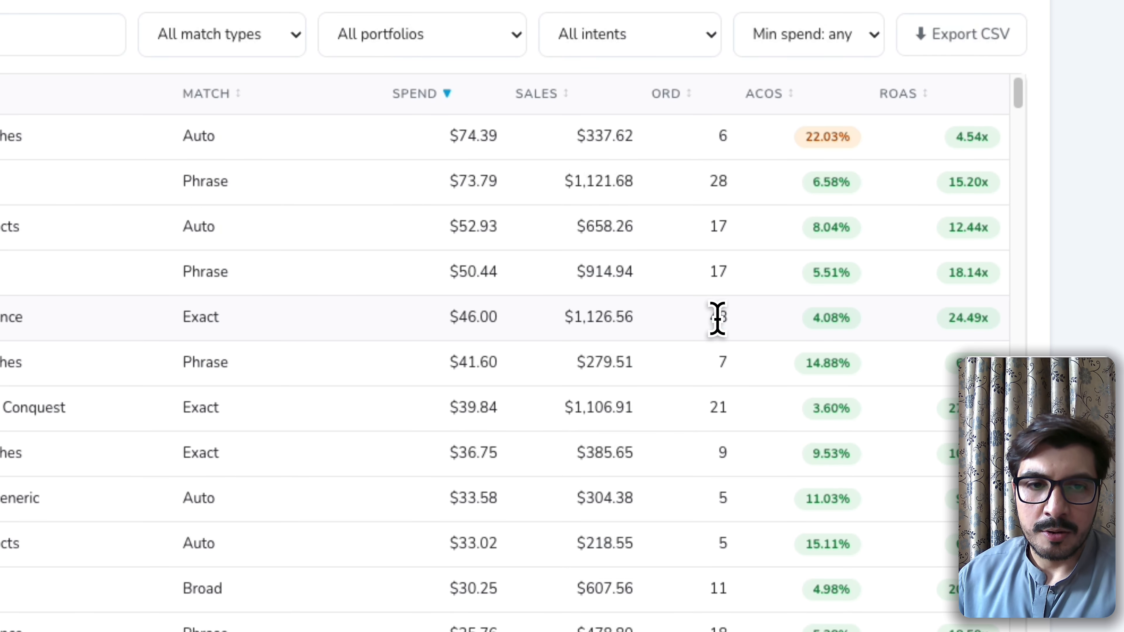
{"action": "double_click", "coordinate": [718, 316]}
{"action": "left_click", "coordinate": [471, 315]}
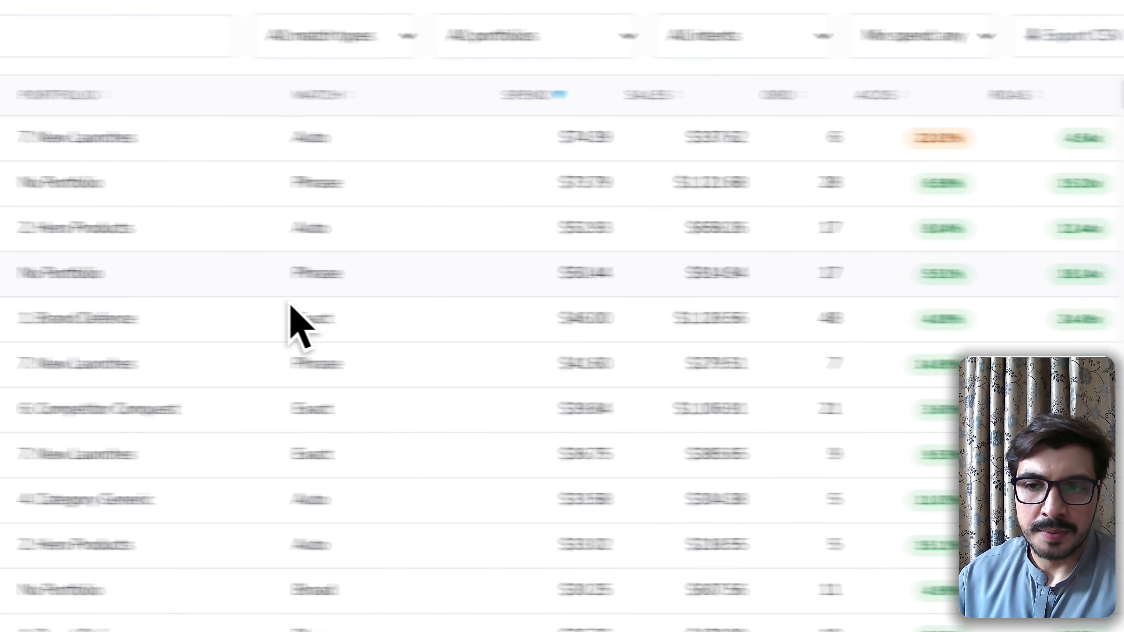
{"action": "triple_click", "coordinate": [493, 328]}
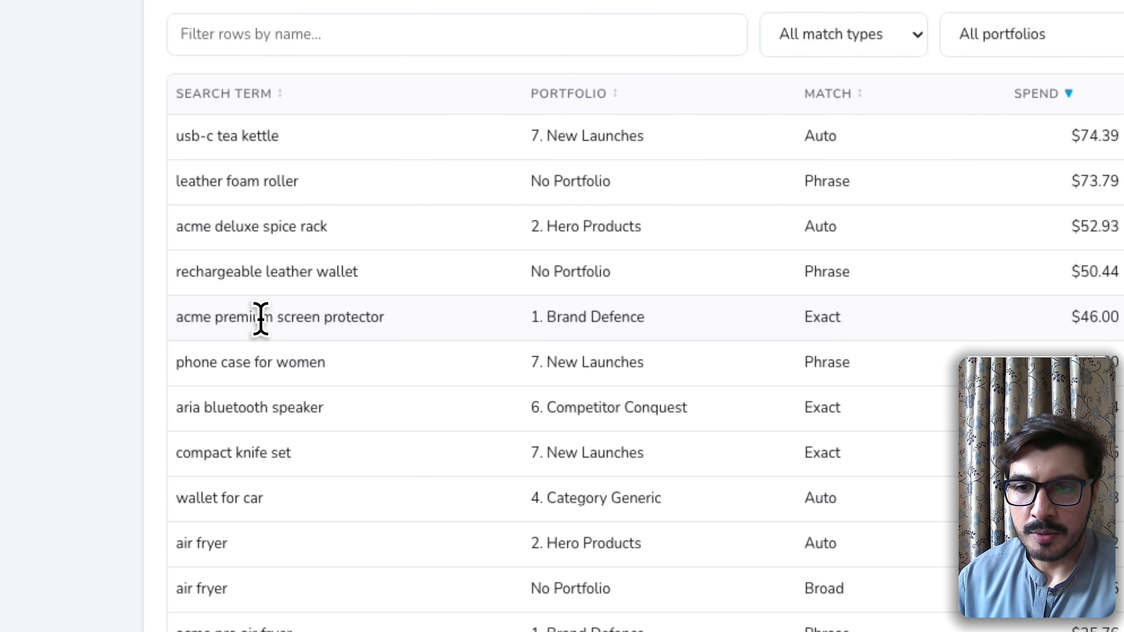
{"action": "triple_click", "coordinate": [190, 328]}
{"action": "double_click", "coordinate": [279, 321]}
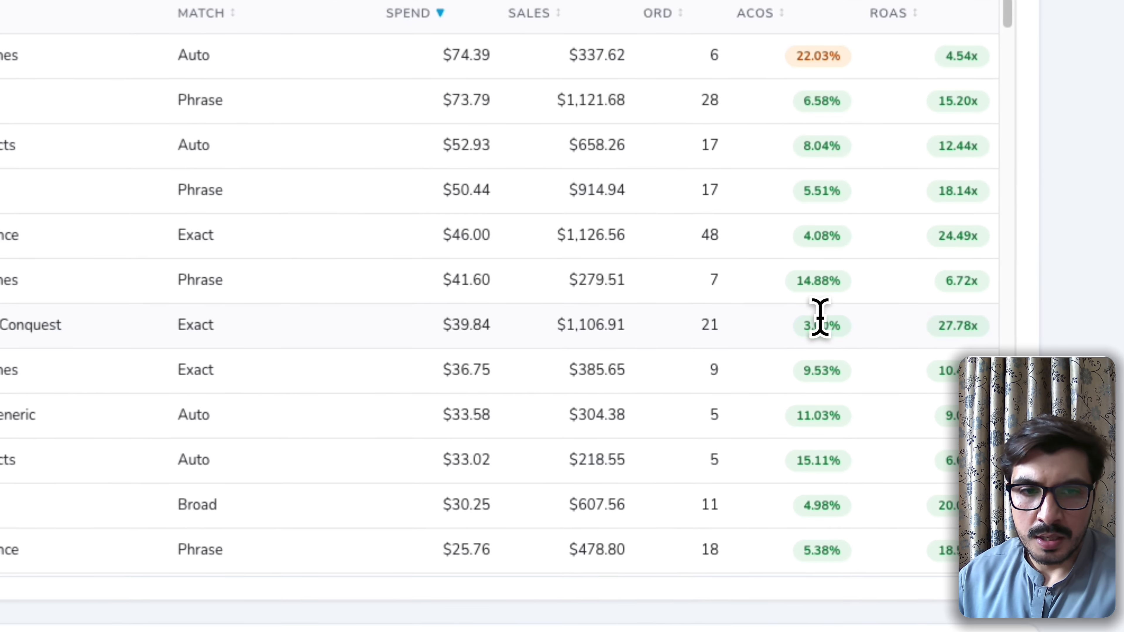
Step: Examine the ACOS, spend and search term of the aria bluetooth speaker row among the winners
{"action": "double_click", "coordinate": [822, 352]}
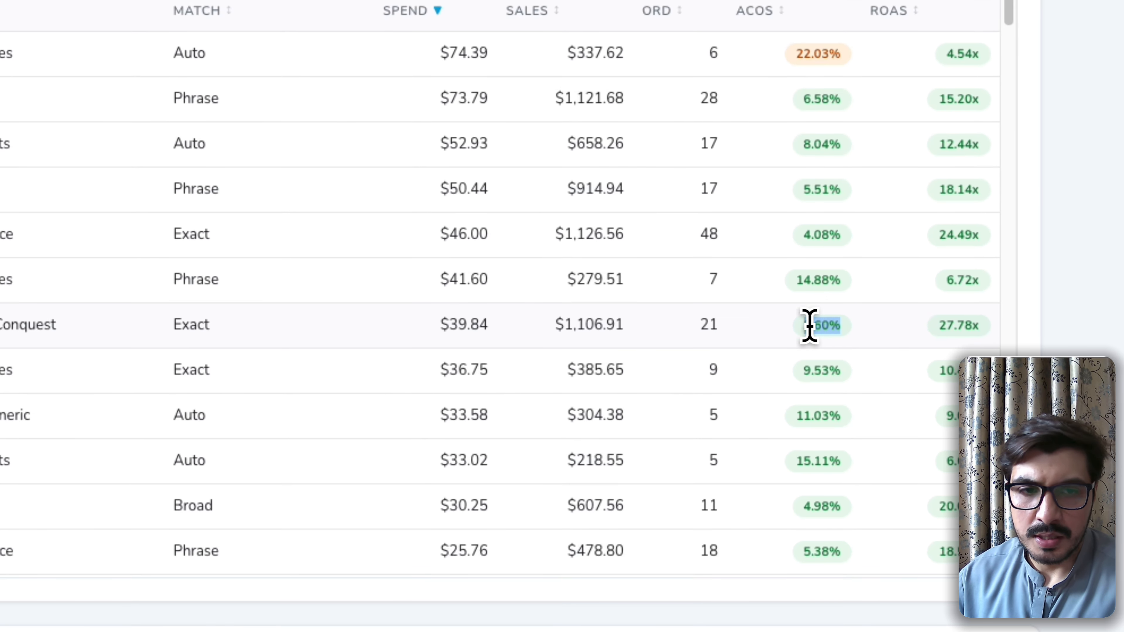
{"action": "left_click", "coordinate": [810, 322]}
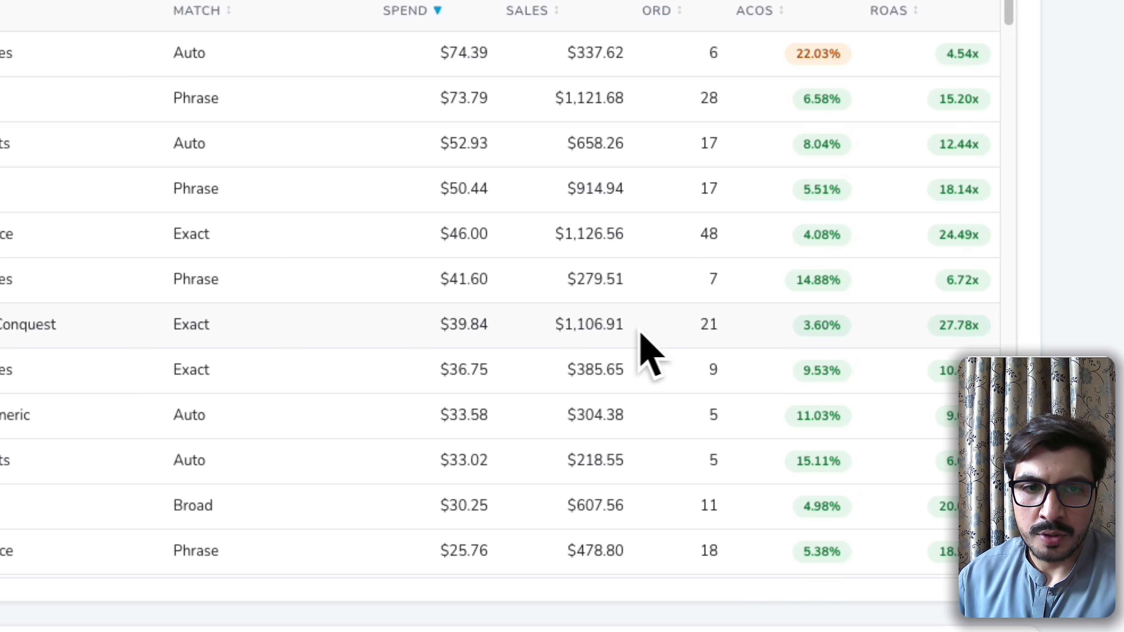
{"action": "triple_click", "coordinate": [472, 328]}
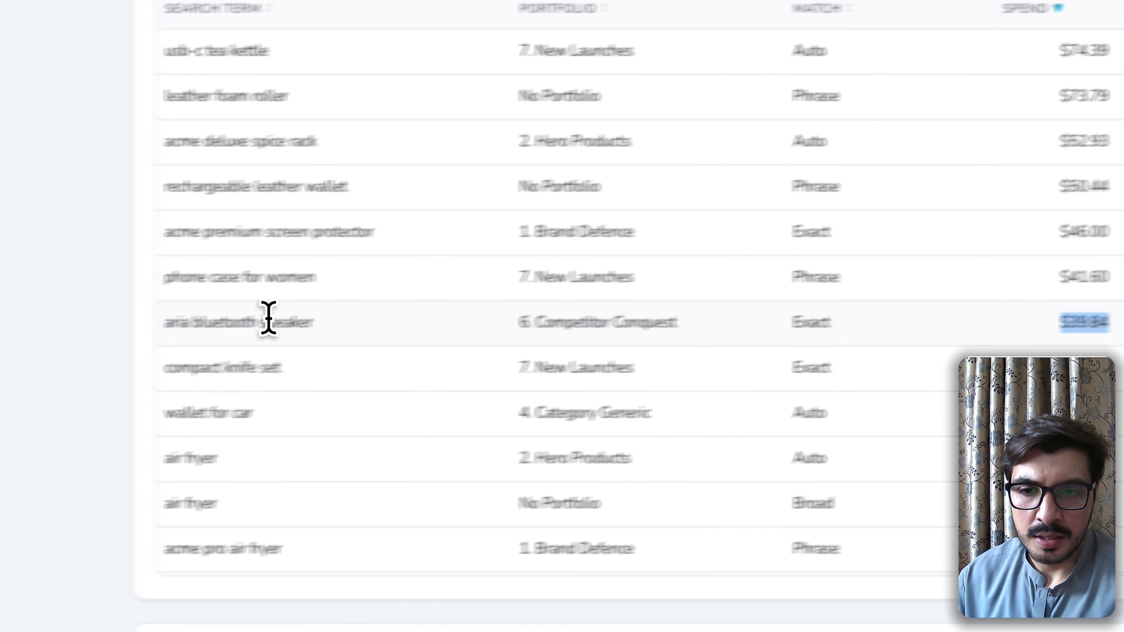
{"action": "triple_click", "coordinate": [269, 318]}
{"action": "triple_click", "coordinate": [261, 322]}
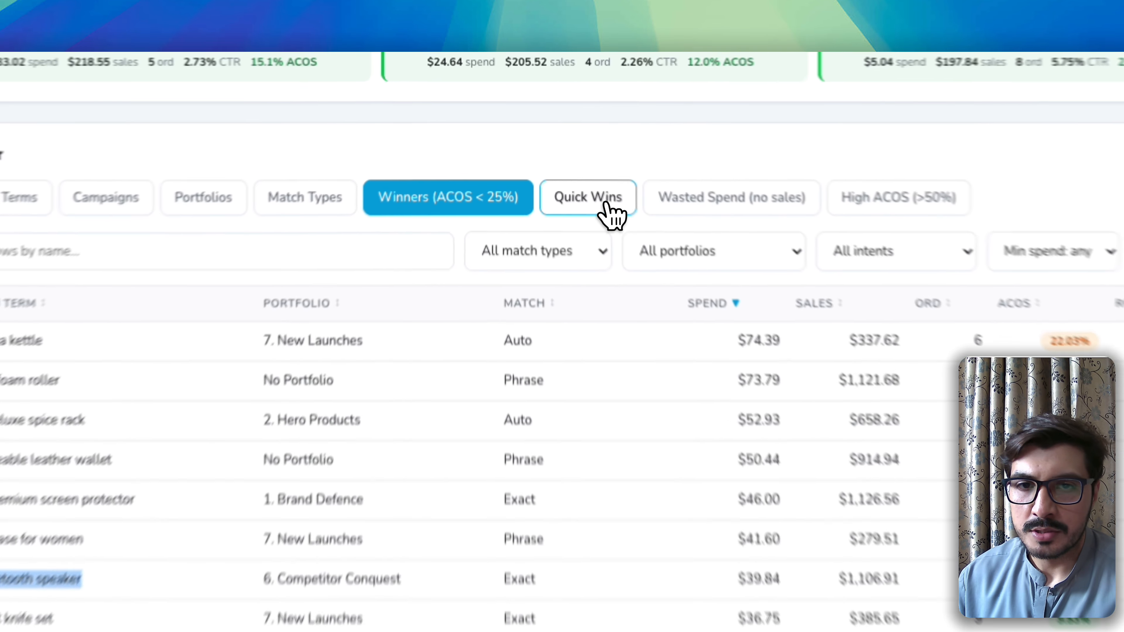
Step: Review the Explorer's Quick Wins, Wasted Spend (no sales) and High ACOS (>50%) views in turn
{"action": "left_click", "coordinate": [550, 138]}
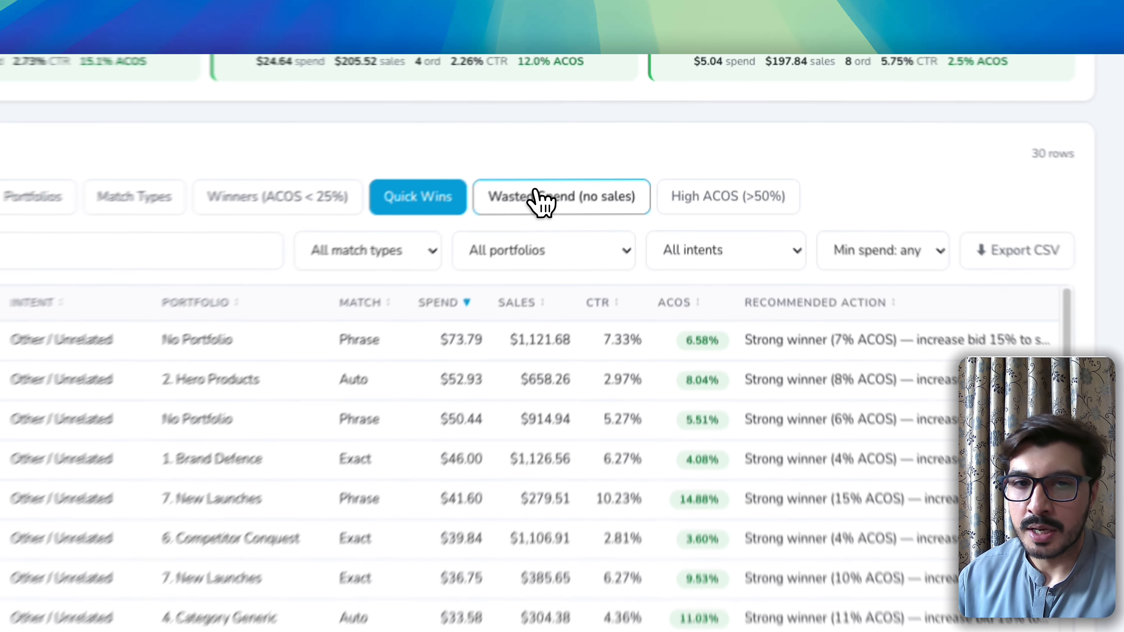
{"action": "left_click", "coordinate": [620, 137]}
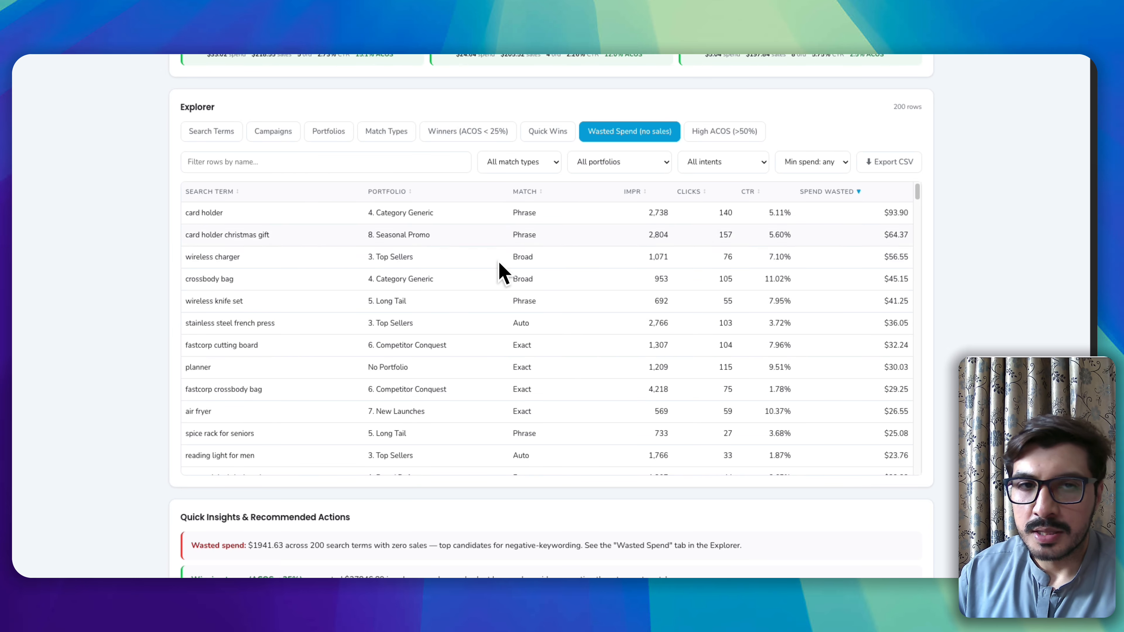
{"action": "scroll", "coordinate": [590, 314], "scroll_direction": "down", "scroll_amount": 5}
{"action": "scroll", "coordinate": [717, 270], "scroll_direction": "up", "scroll_amount": 5}
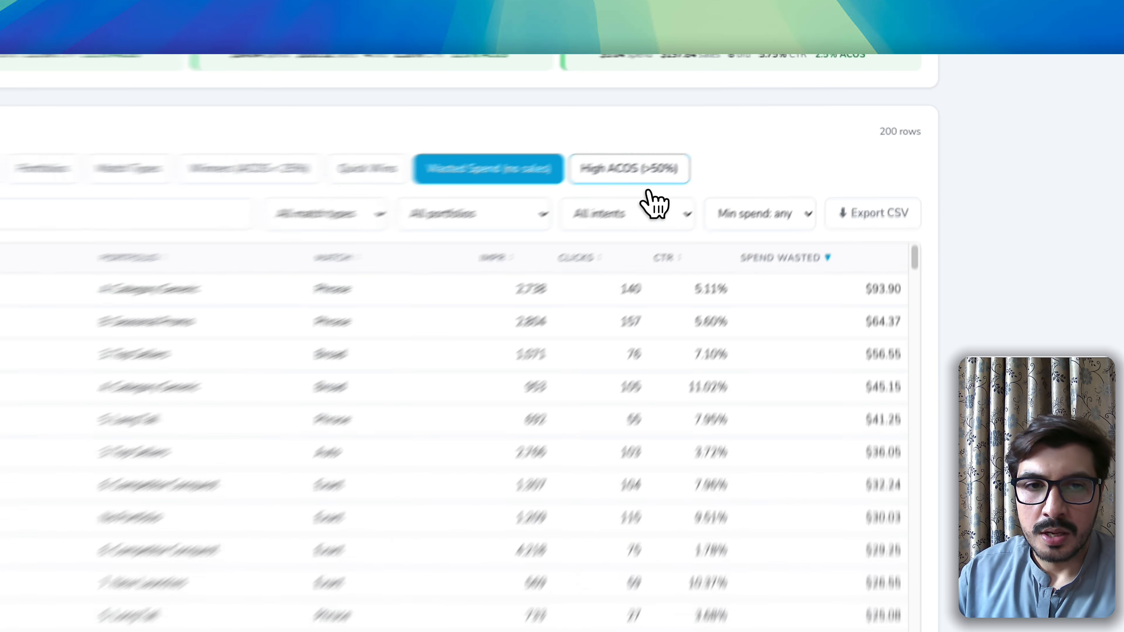
{"action": "left_click", "coordinate": [650, 173]}
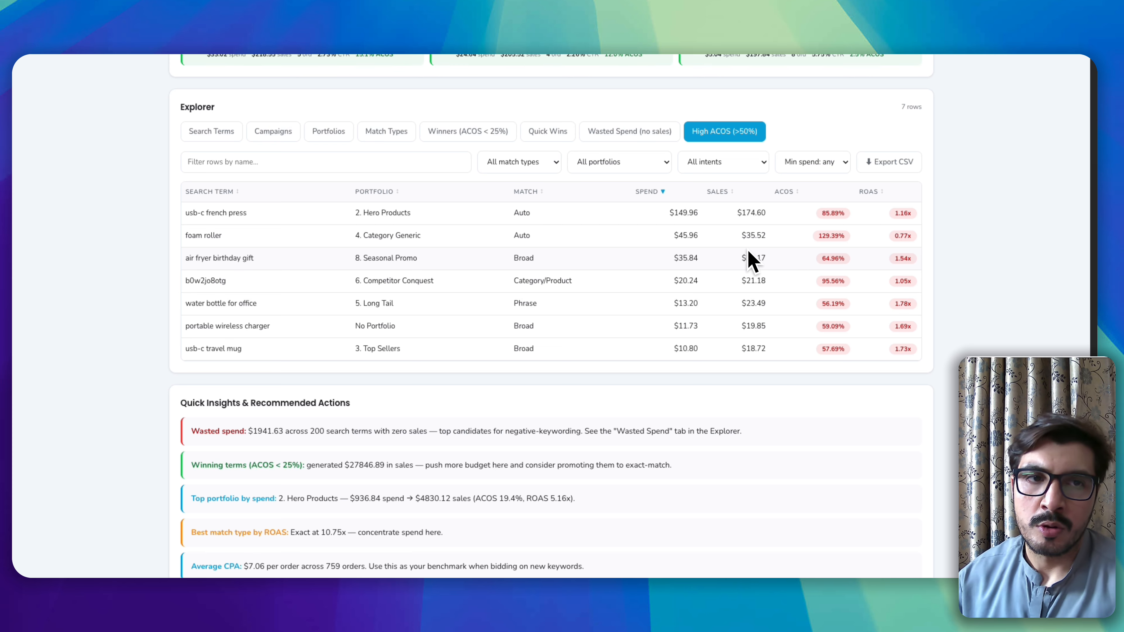
Step: Read the Quick Insights & Recommended Actions section and return to the dashboard's summary metrics
{"action": "scroll", "coordinate": [531, 288], "scroll_direction": "down", "scroll_amount": 2}
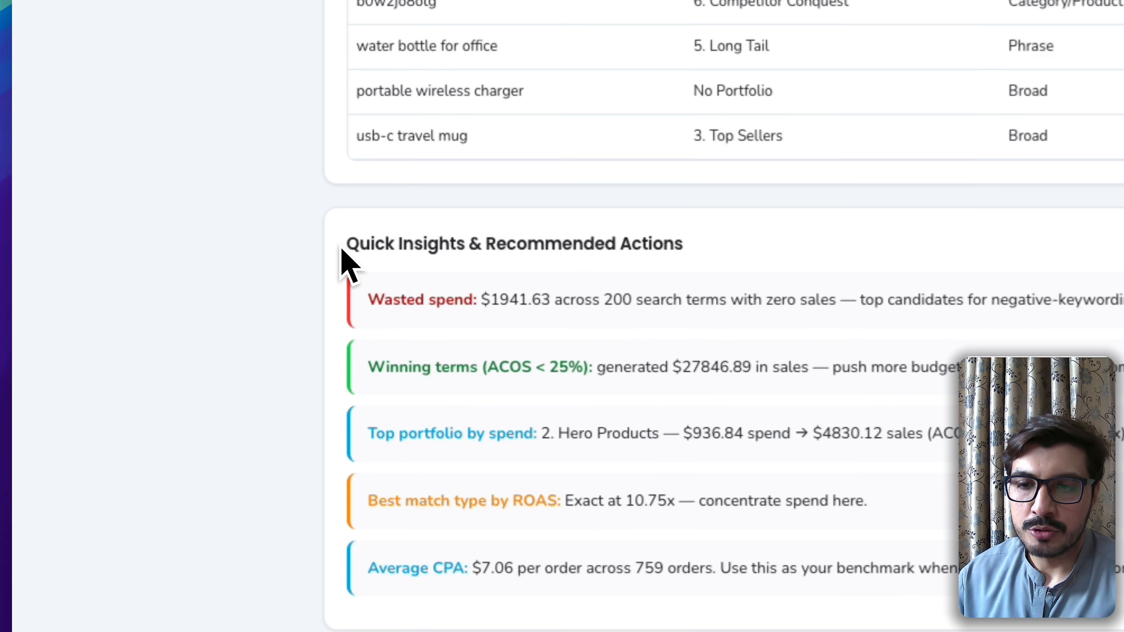
{"action": "left_click_drag", "start_coordinate": [176, 324], "coordinate": [202, 327]}
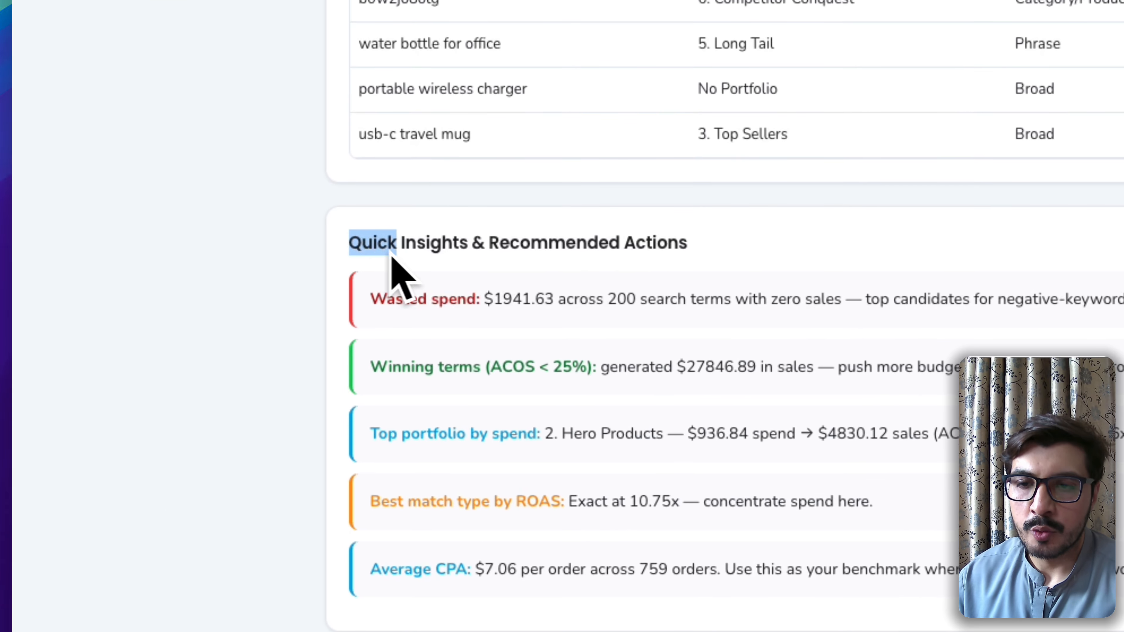
{"action": "left_click", "coordinate": [571, 252]}
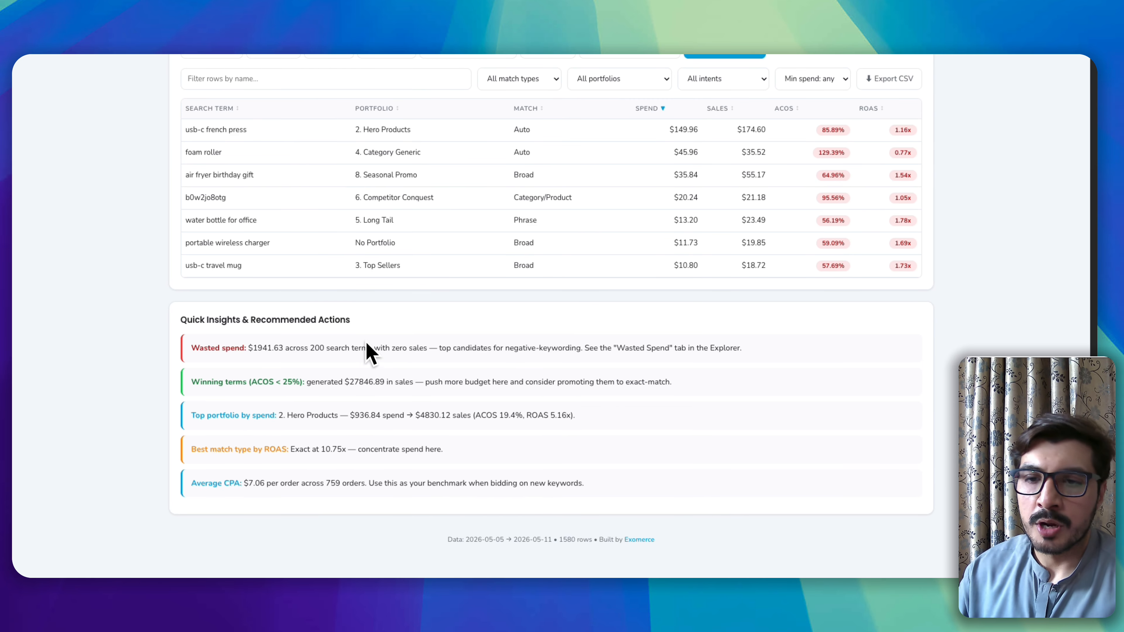
{"action": "scroll", "coordinate": [459, 342], "scroll_direction": "up", "scroll_amount": 20}
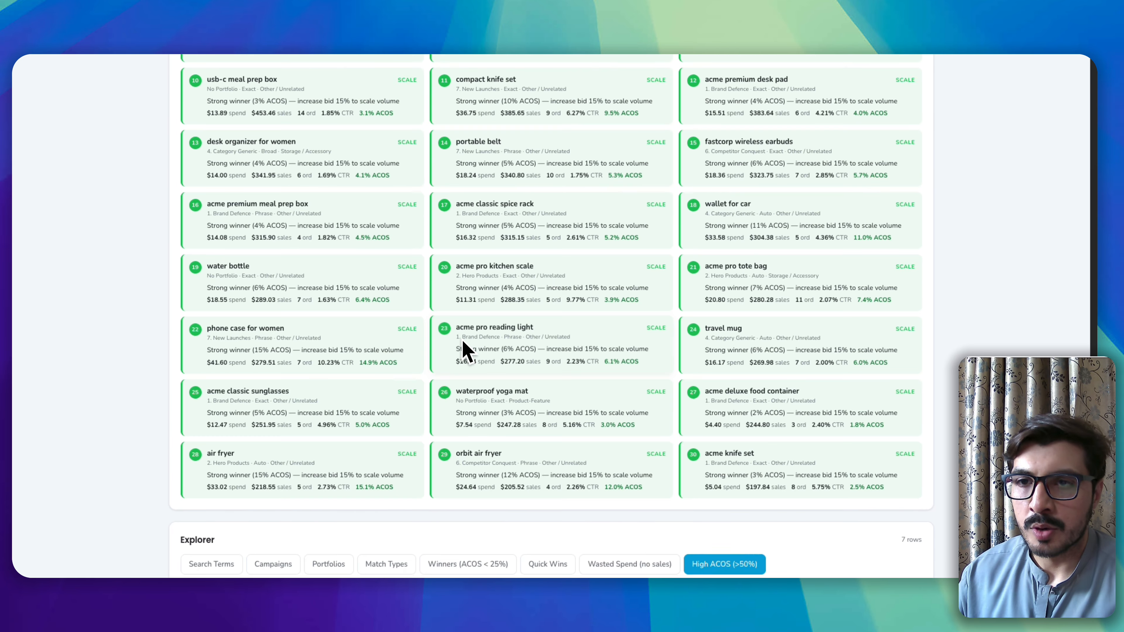
{"action": "scroll", "coordinate": [464, 350], "scroll_direction": "up", "scroll_amount": 12}
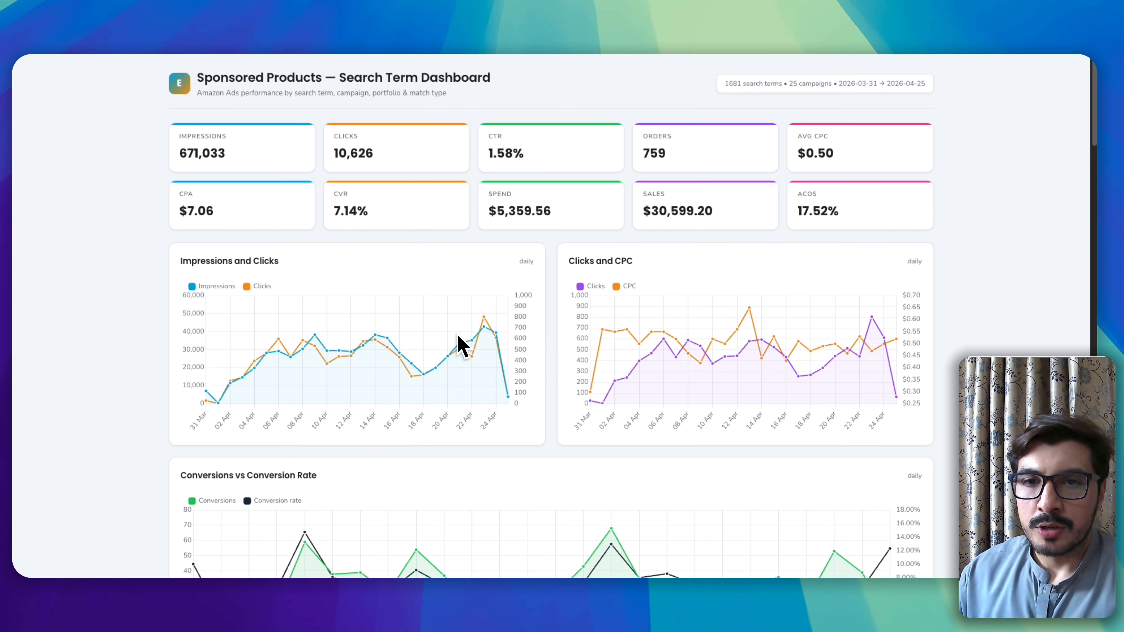